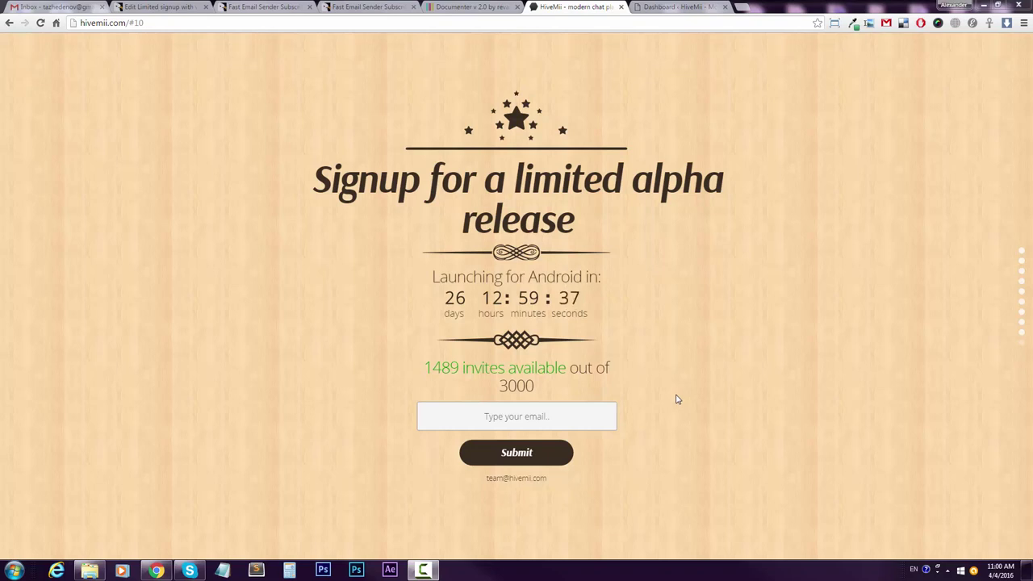
Step: Submit the HiveMii alpha signup form with a test e-mail address
click(578, 419)
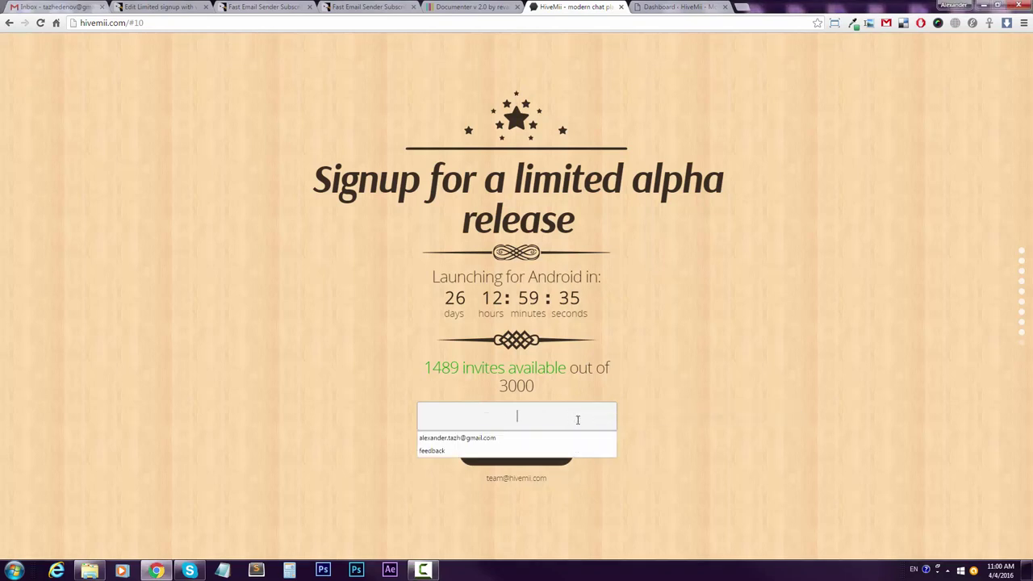
text(test)
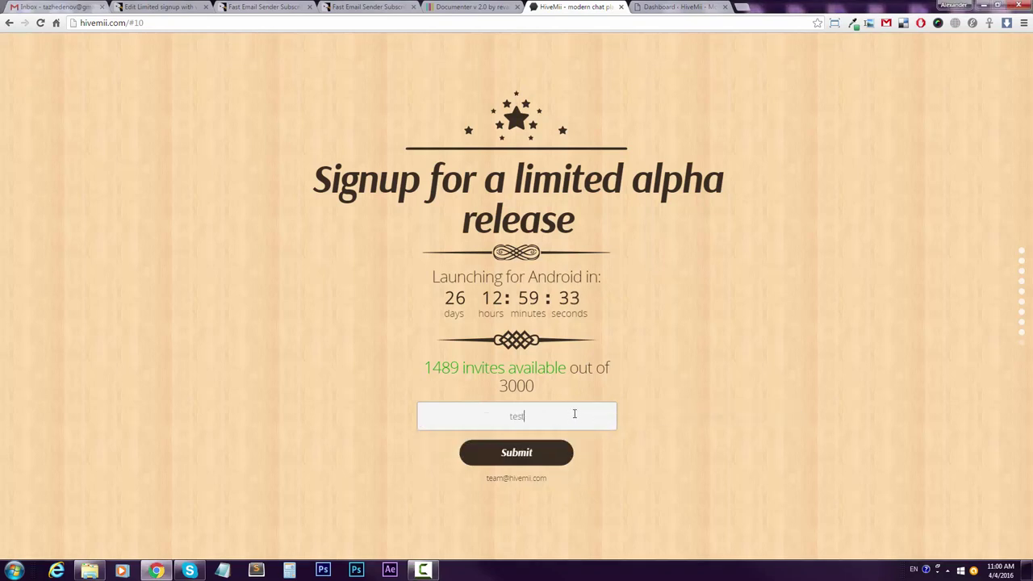
text(@testl.com)
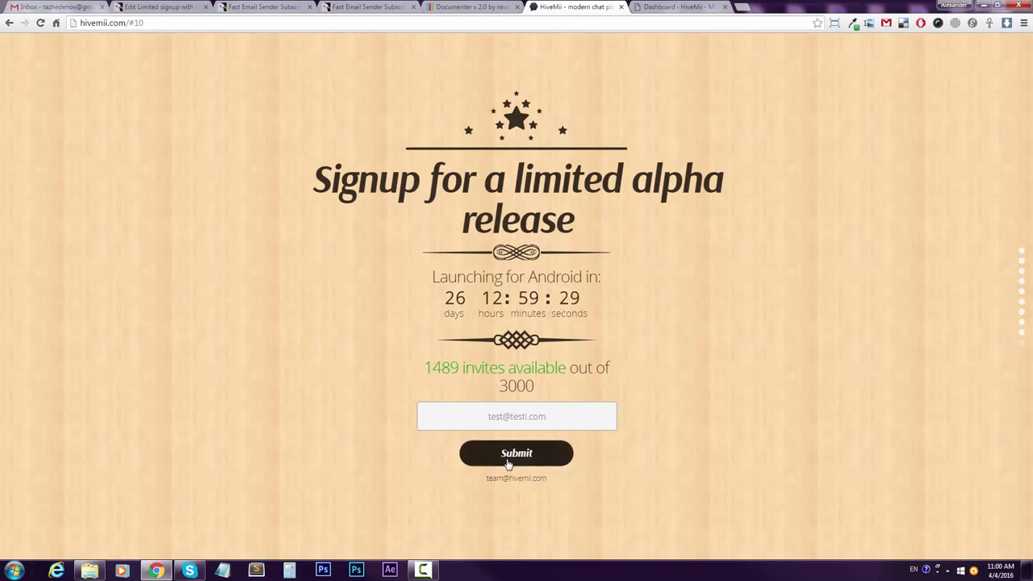
click(508, 464)
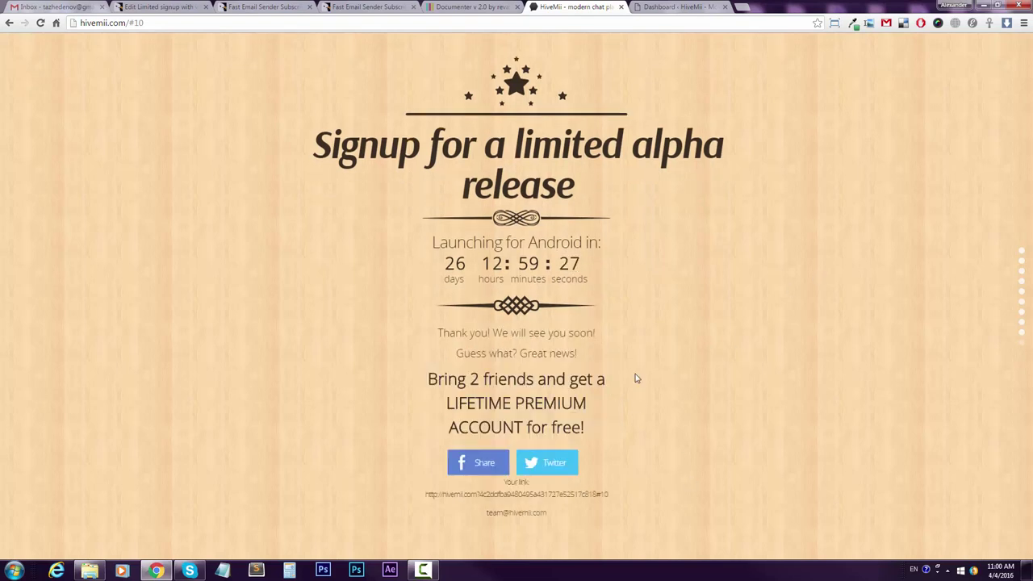
Step: Preview the Facebook share post for the alpha signup, then return to the WordPress dashboard
click(478, 464)
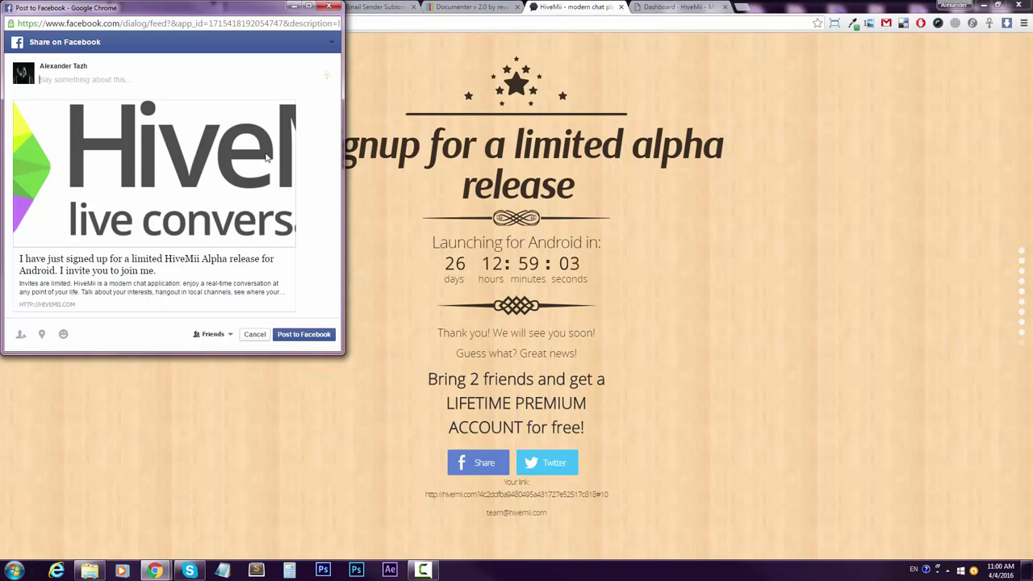
click(670, 10)
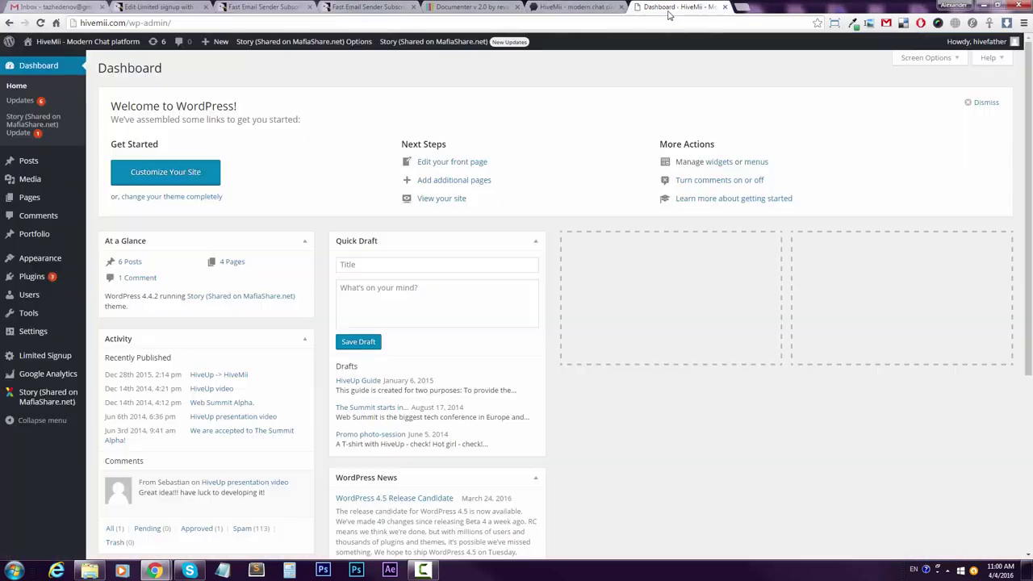
Step: Recheck the Facebook share popup, then open the Story theme's style.css in the theme editor
click(566, 8)
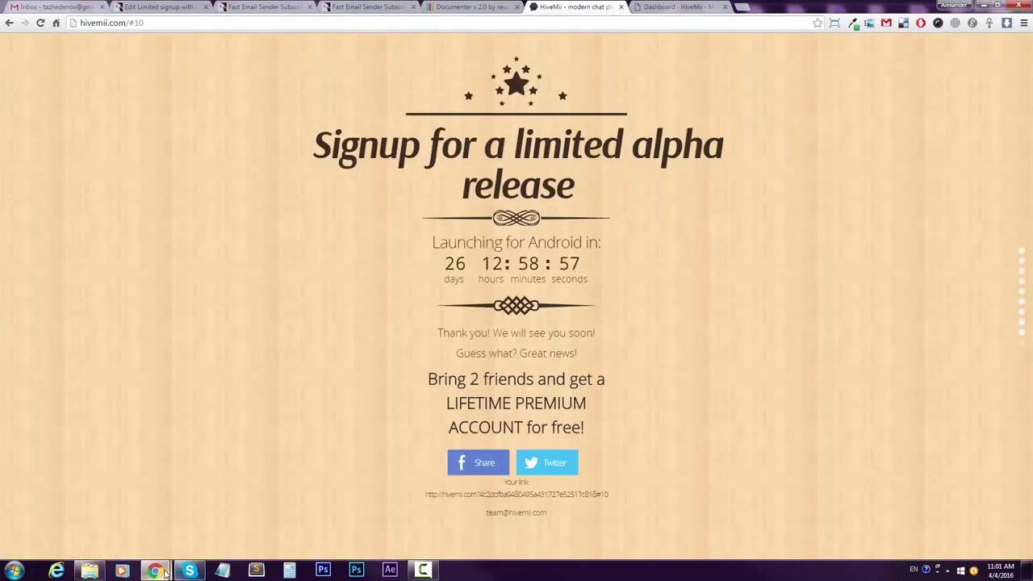
mouse_move(154, 570)
click(200, 525)
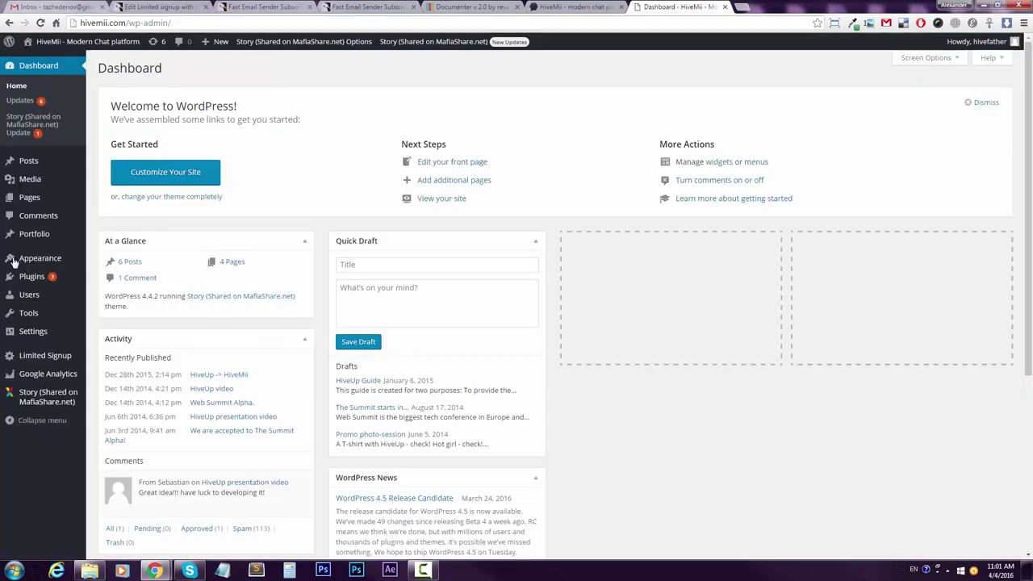
mouse_move(32, 262)
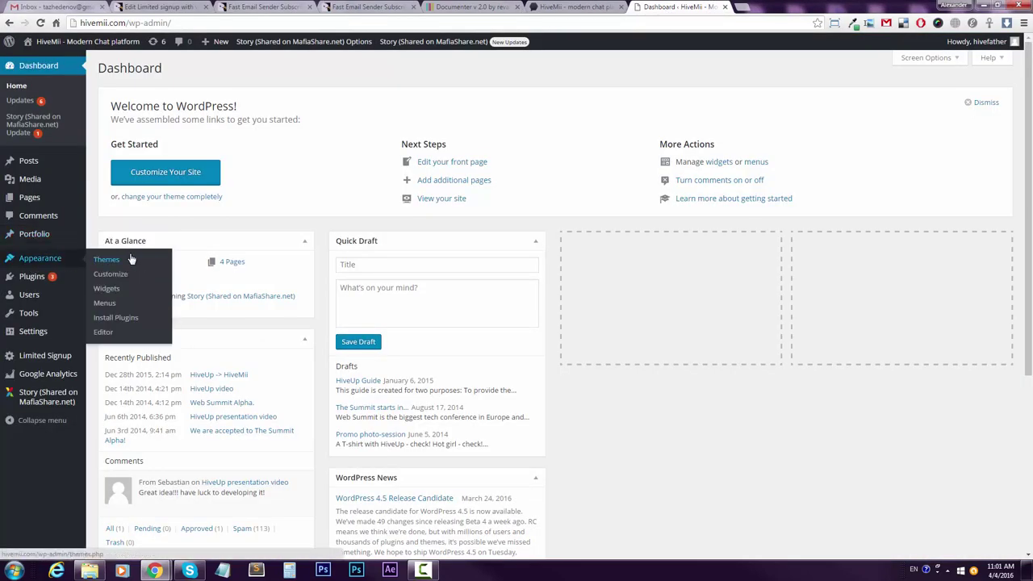
click(103, 331)
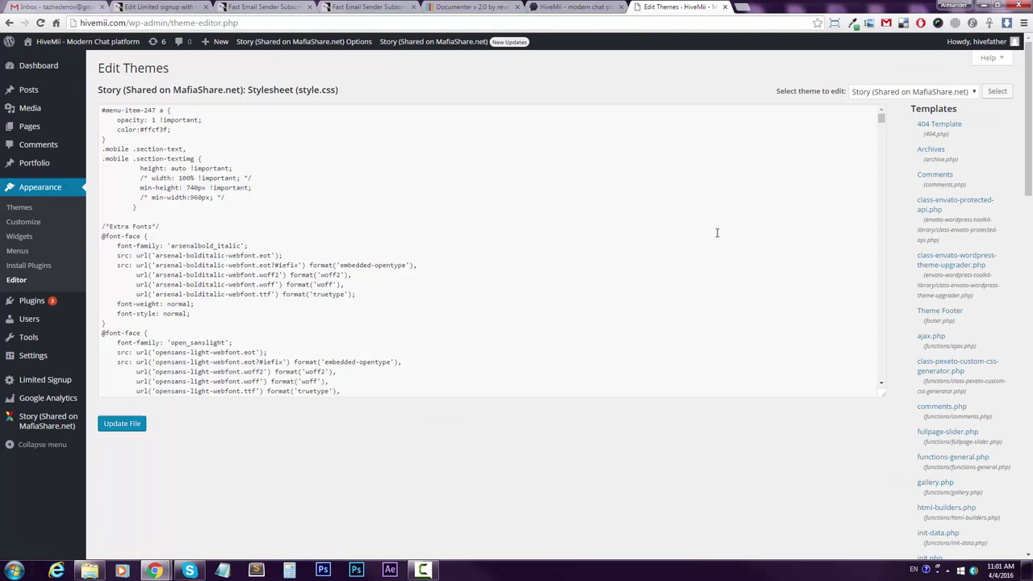
Step: Find and open the Theme Header (header.php) template by searching 'heade'
key(ctrl+f)
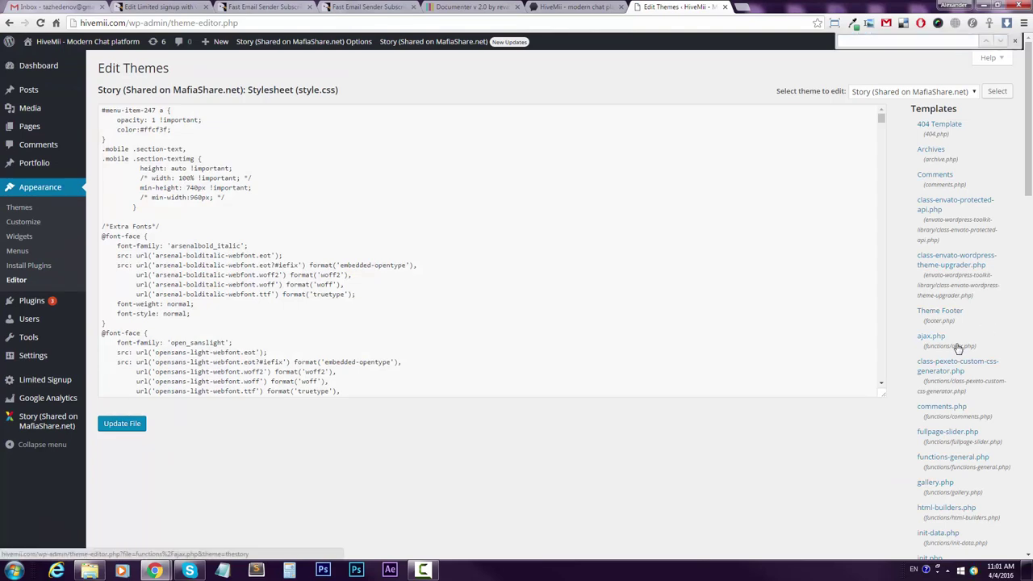
text(header)
click(946, 298)
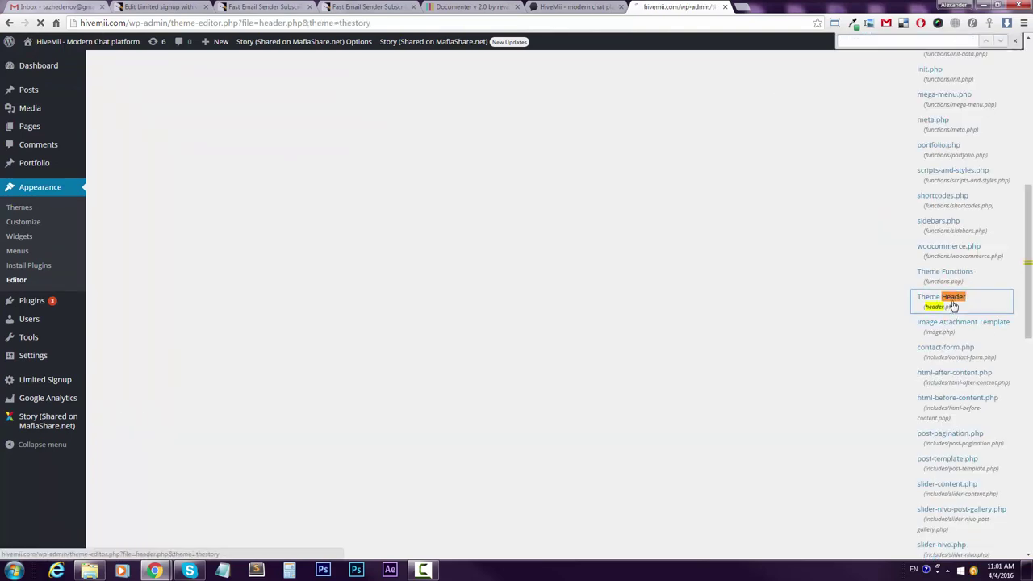
scroll(325, 315, down, 3)
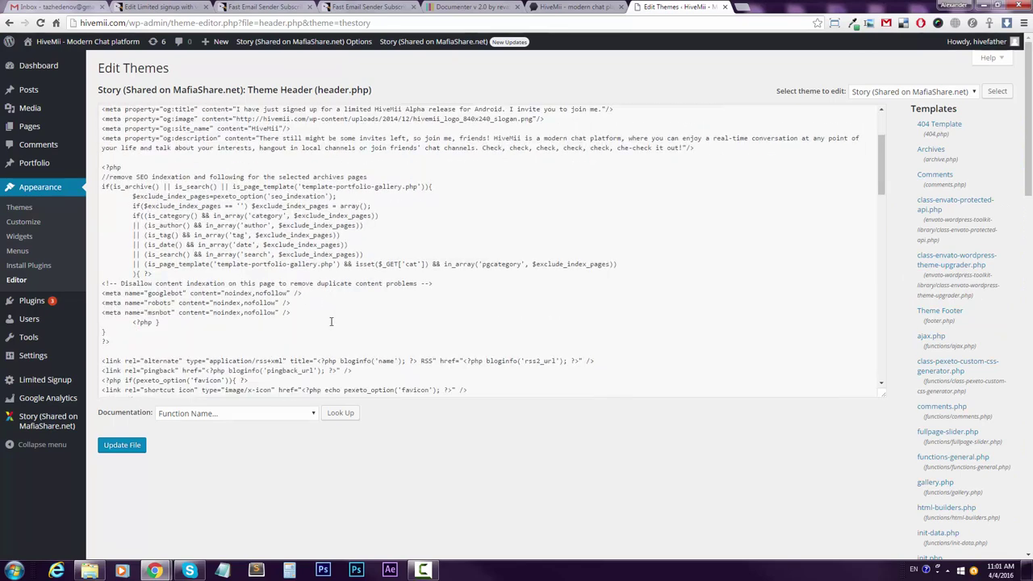
scroll(173, 247, up, 3)
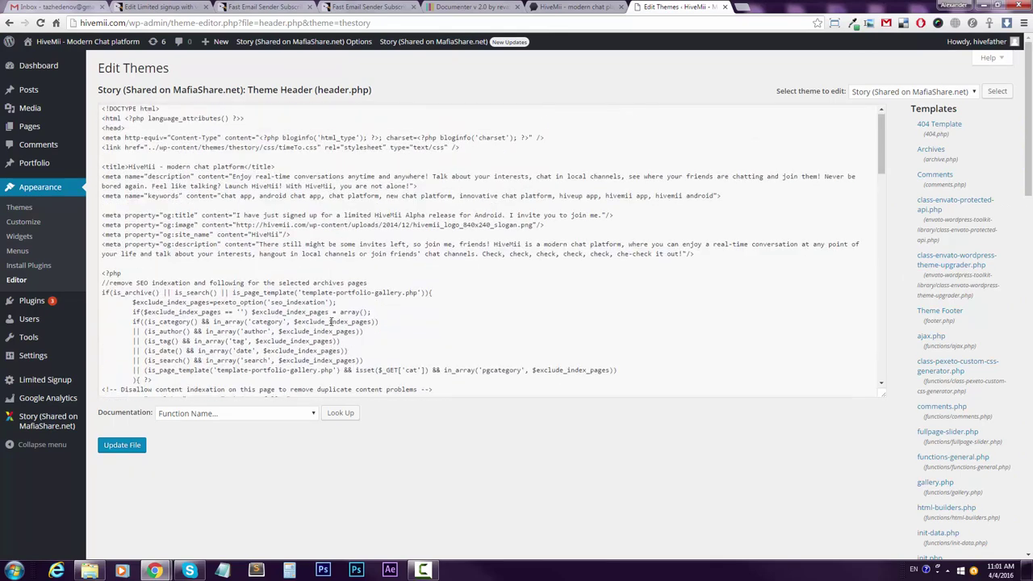
Step: Inspect the og:title and og:image meta tags, including the og:image URL
triple_click(149, 227)
drag(125, 226, 197, 227)
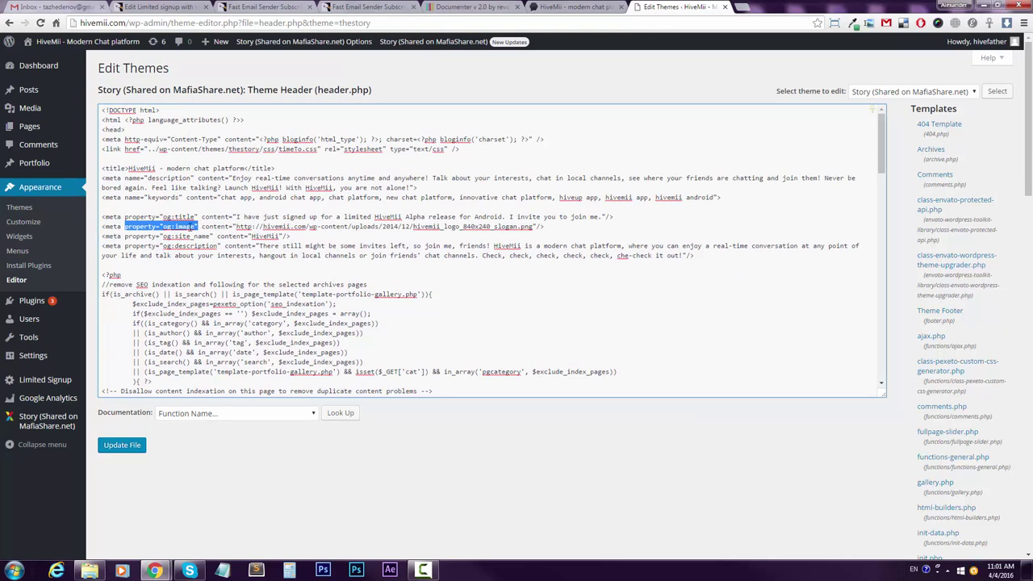
click(163, 226)
drag(125, 218, 602, 216)
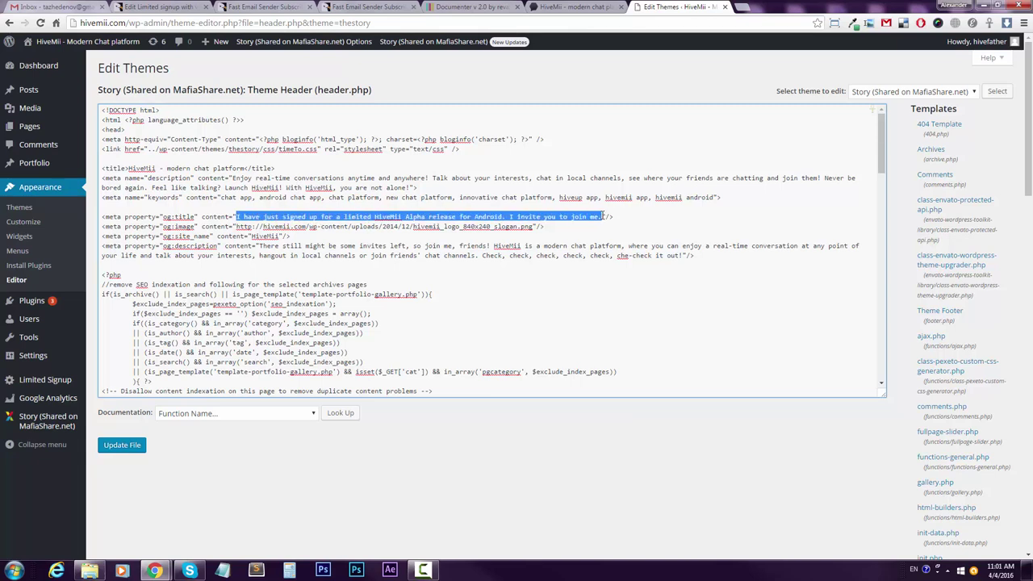
double_click(176, 227)
click(449, 236)
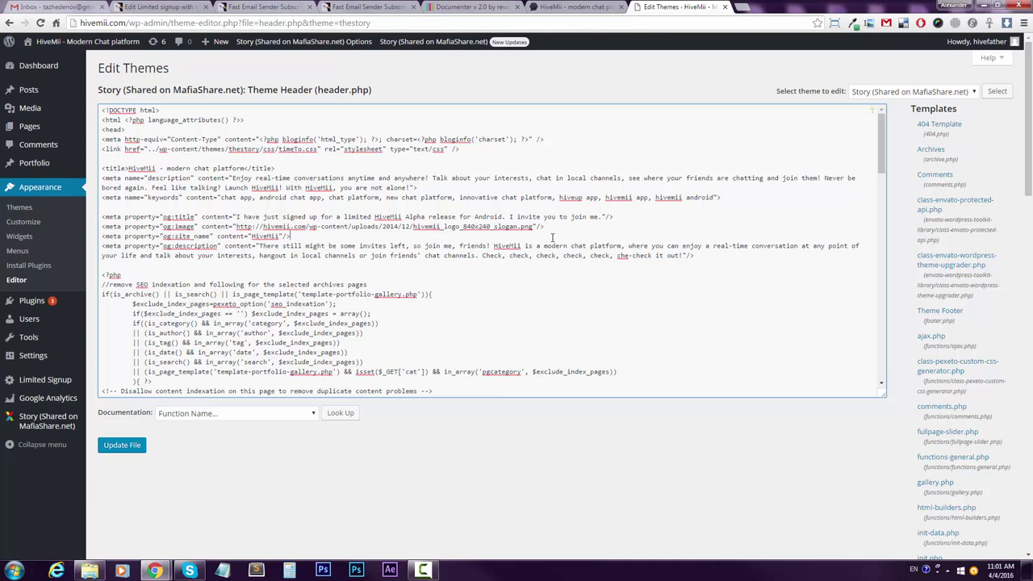
drag(534, 227, 239, 227)
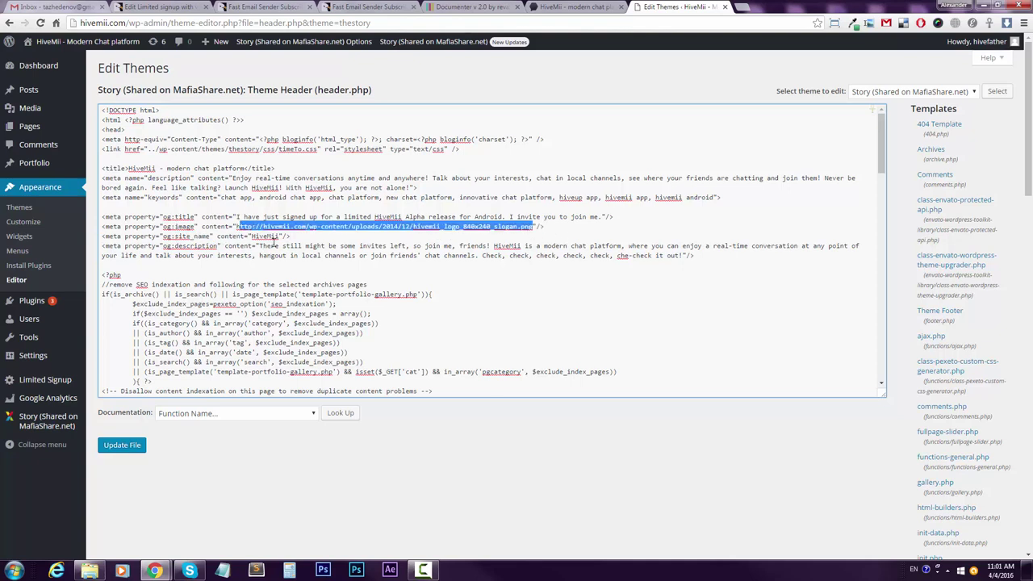
click(309, 245)
Step: Inspect the og:site_name and og:description meta lines
drag(700, 247, 256, 246)
click(244, 247)
drag(776, 256, 45, 244)
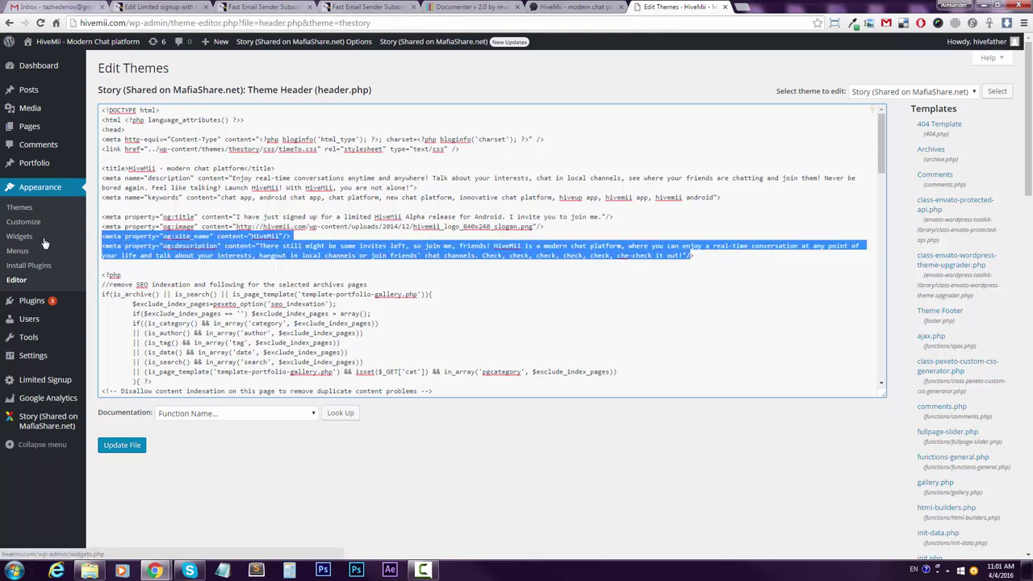
double_click(638, 245)
click(644, 247)
triple_click(203, 252)
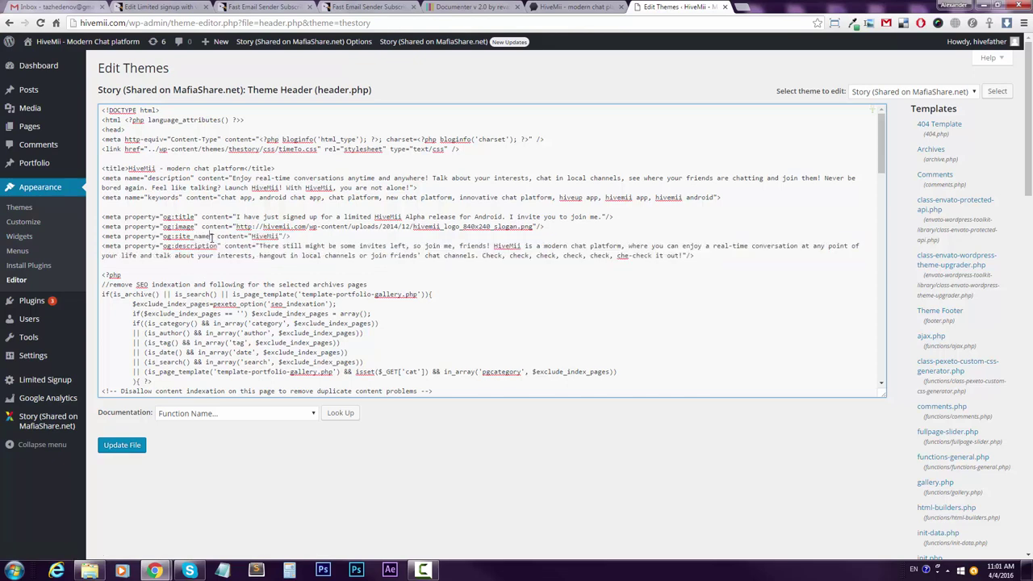
click(576, 8)
mouse_move(162, 566)
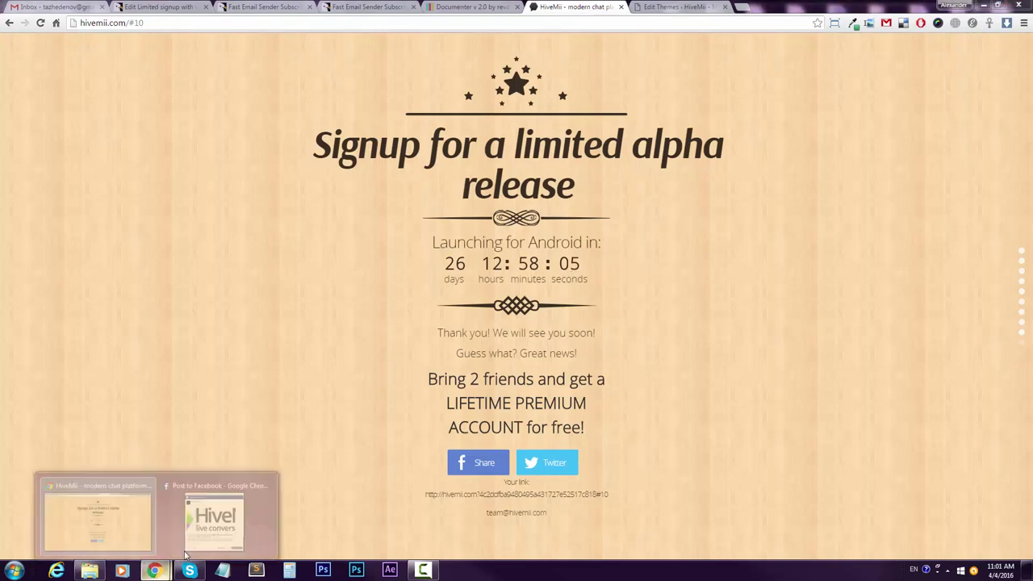
click(210, 503)
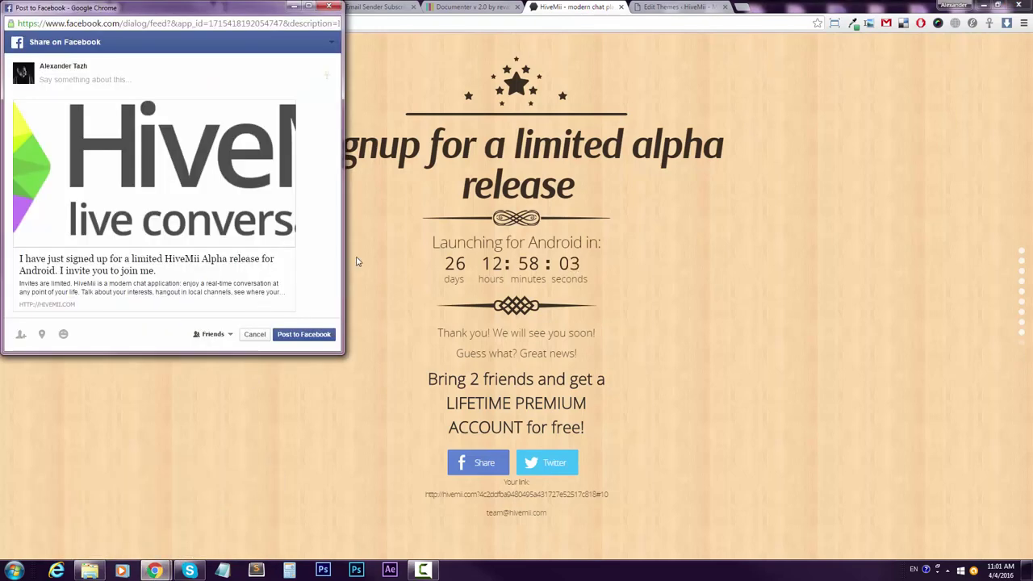
click(681, 10)
click(596, 5)
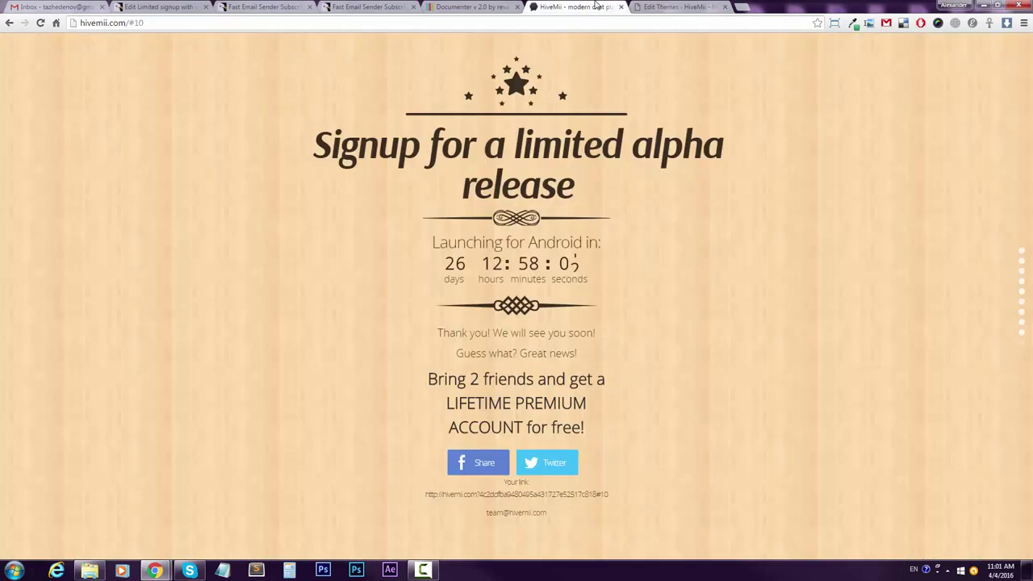
click(654, 8)
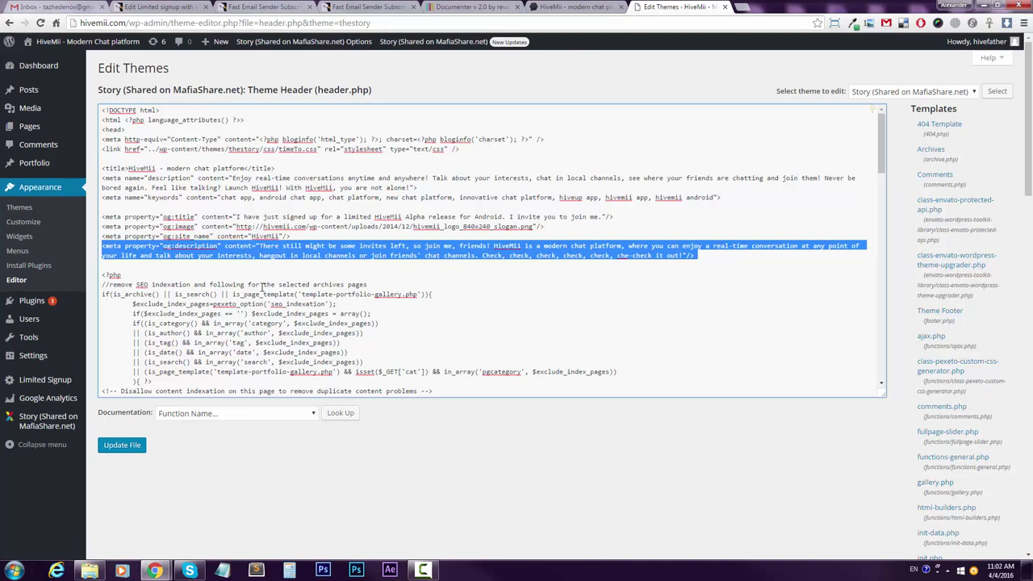
mouse_move(45, 379)
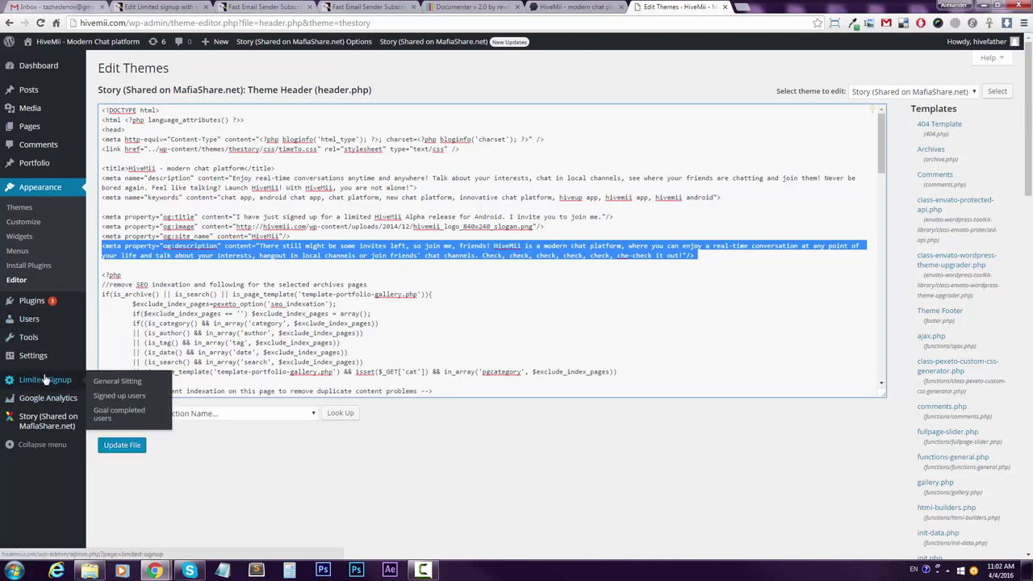
Step: Open the Limited Signup general settings and scroll to the Facebook sharing fields
click(117, 381)
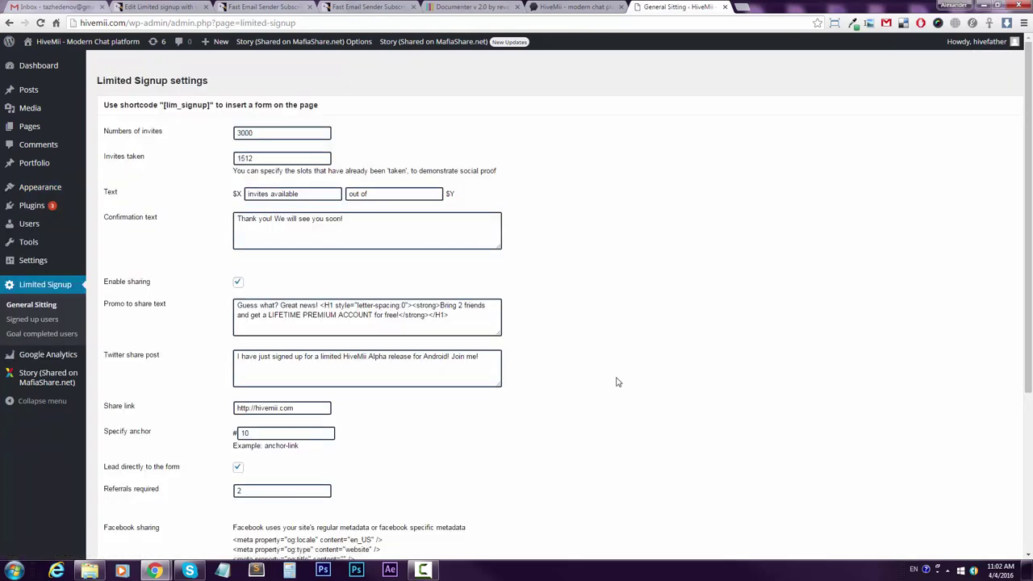
scroll(615, 385, down, 2)
scroll(613, 383, up, 2)
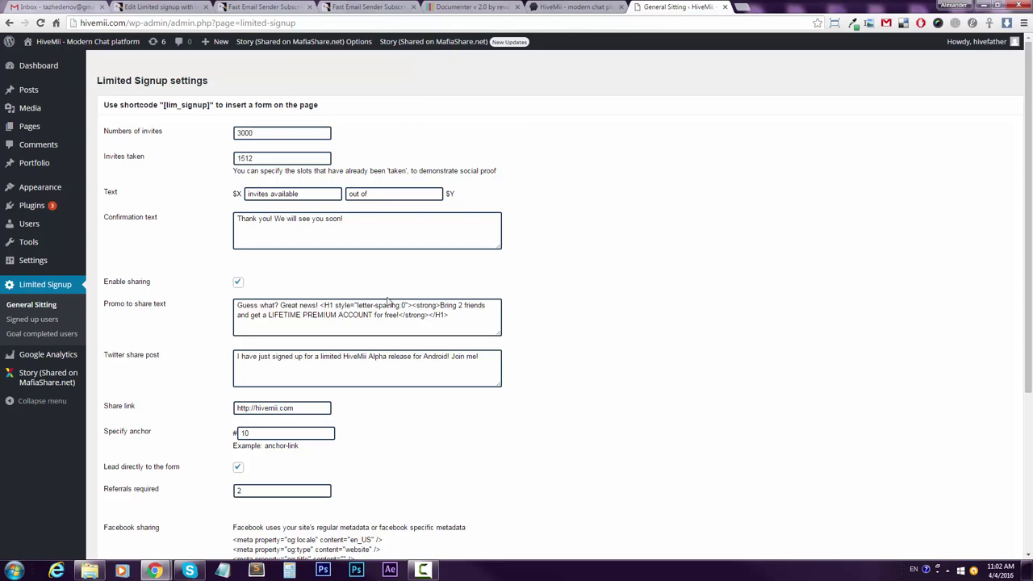
scroll(565, 384, down, 1)
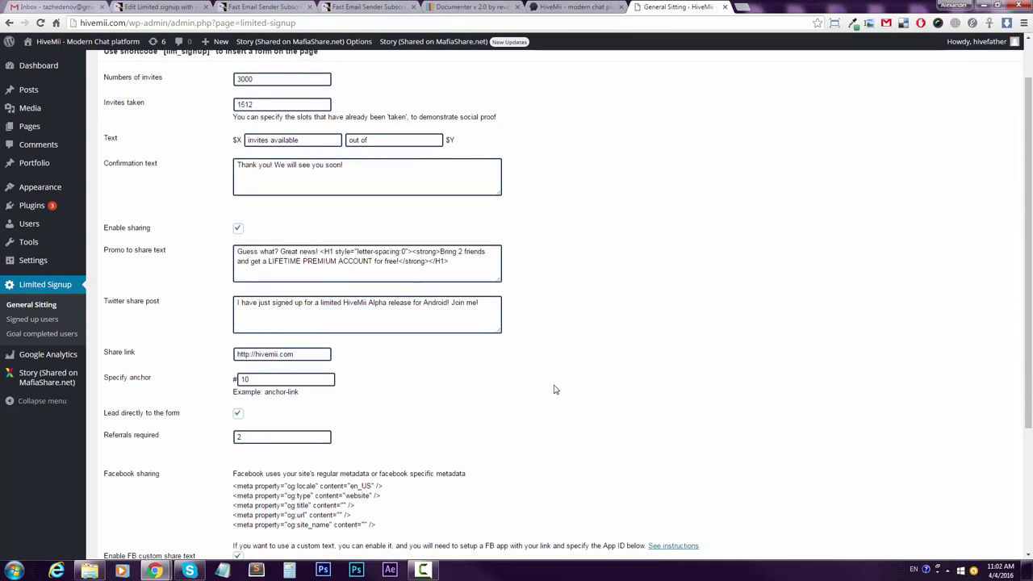
scroll(553, 389, down, 2)
scroll(481, 414, down, 2)
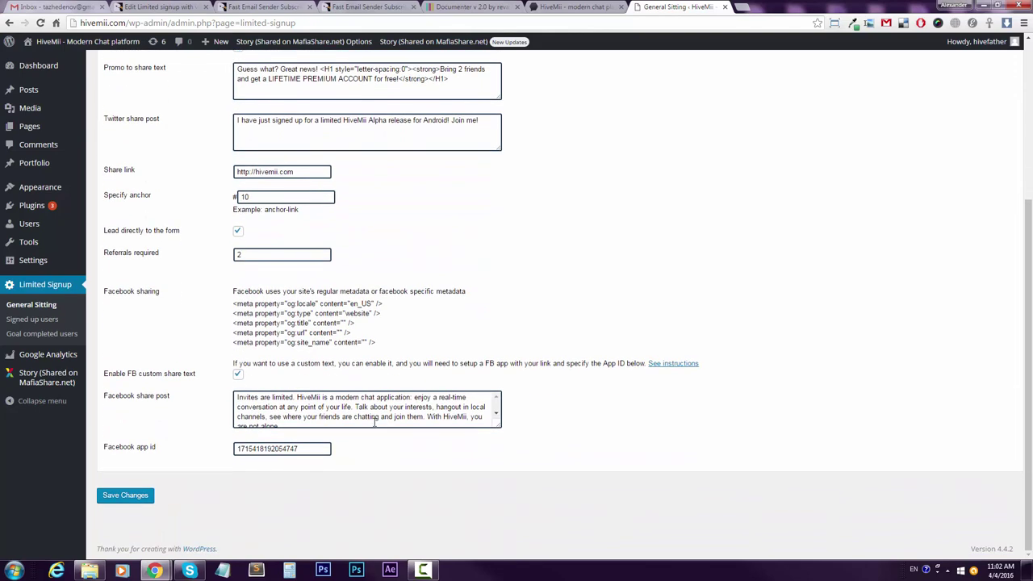
Step: Review the Facebook share post text and the Facebook app id value
key(ctrl+a)
click(292, 417)
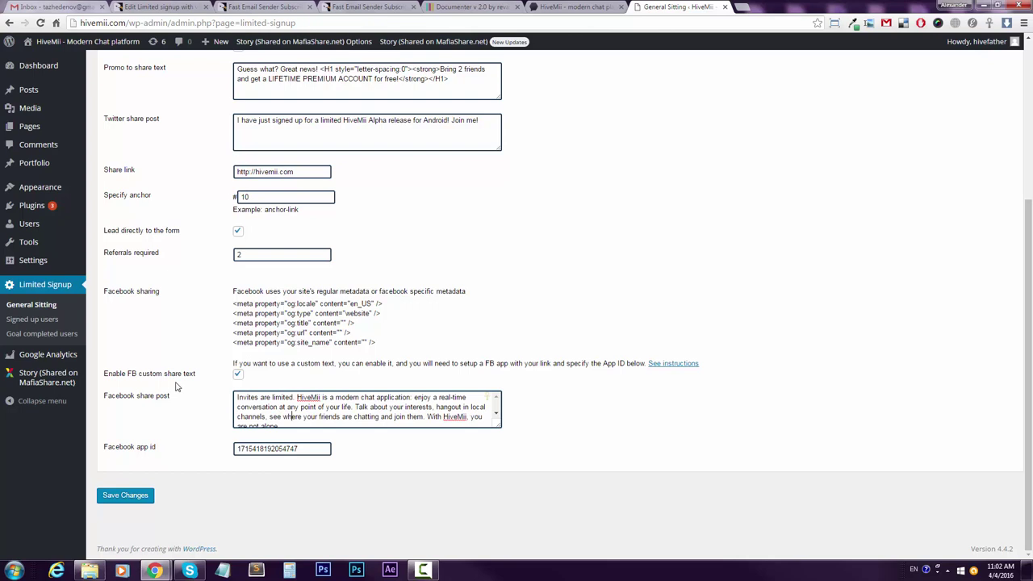
key(ctrl+a)
click(405, 417)
triple_click(405, 416)
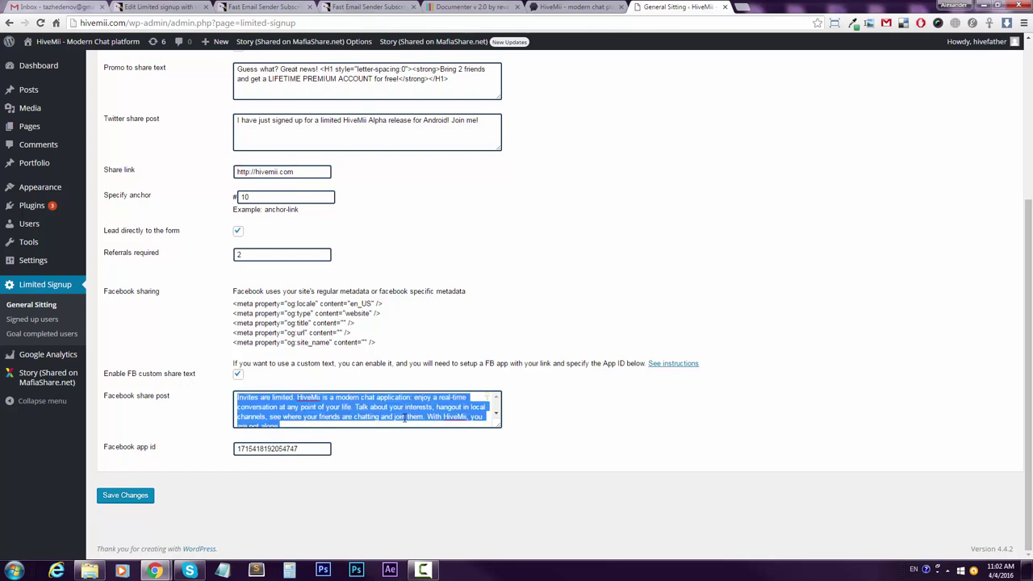
click(405, 416)
triple_click(406, 416)
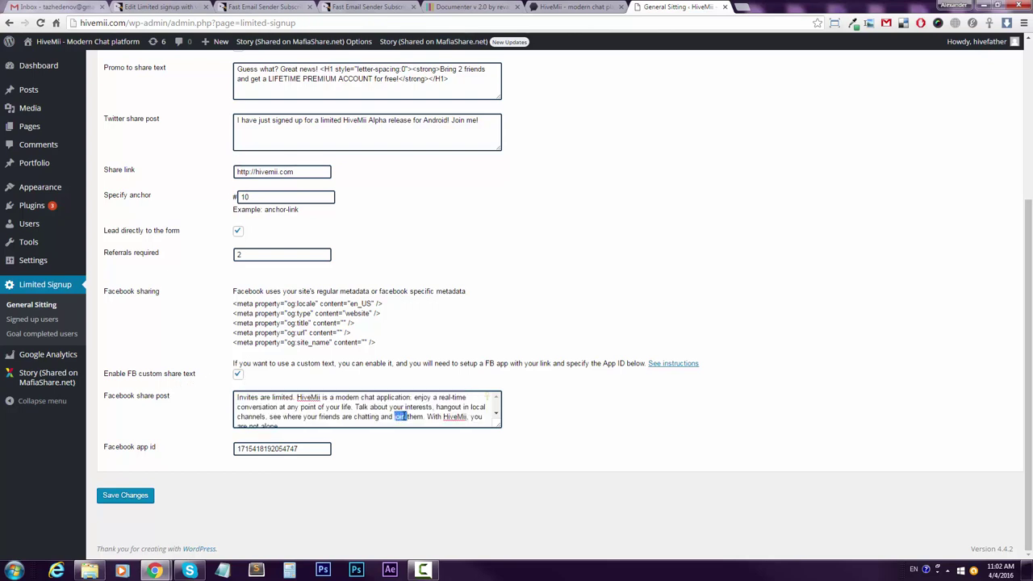
double_click(252, 453)
click(420, 413)
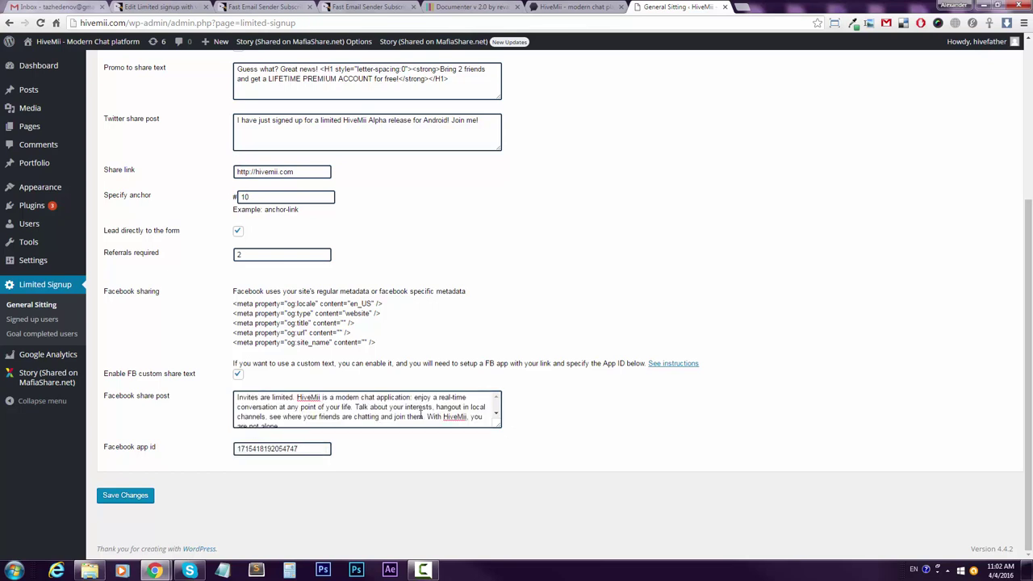
Step: Go to the Facebook for Developers site in a new tab
key(ctrl+t)
text(deve)
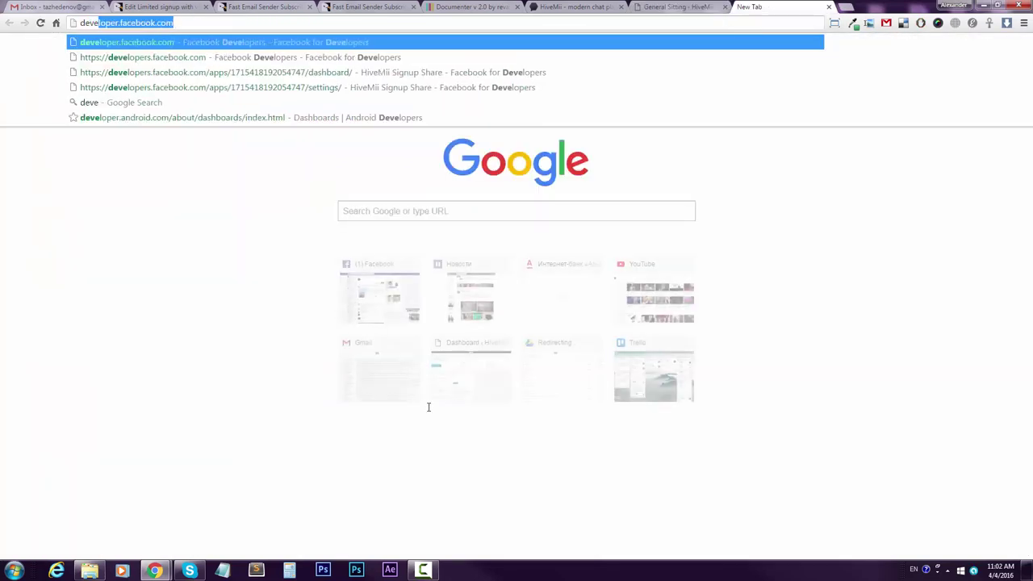
key(Return)
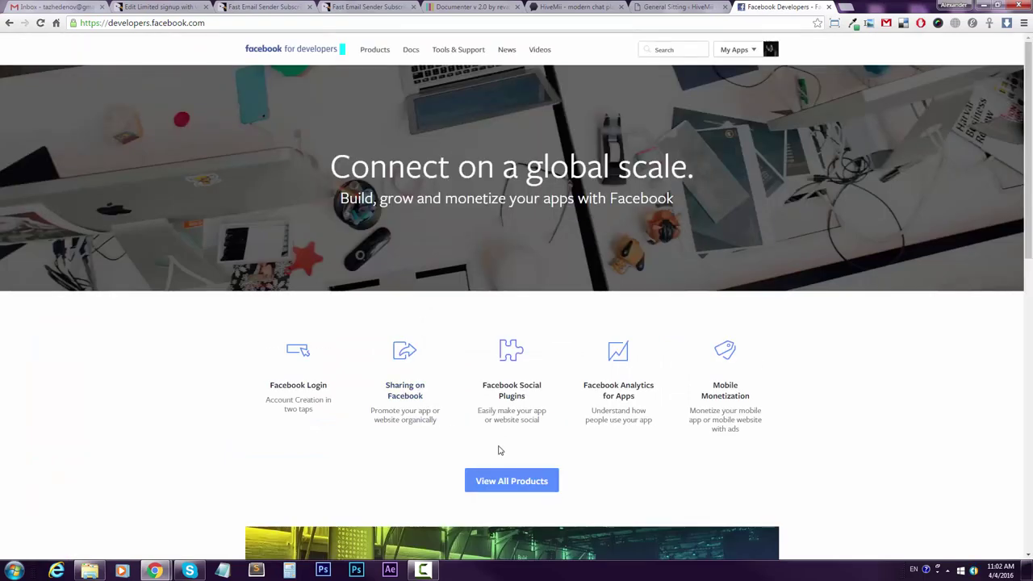
Step: Add a new Website app named 'Tes' and skip to Create App ID
mouse_move(757, 54)
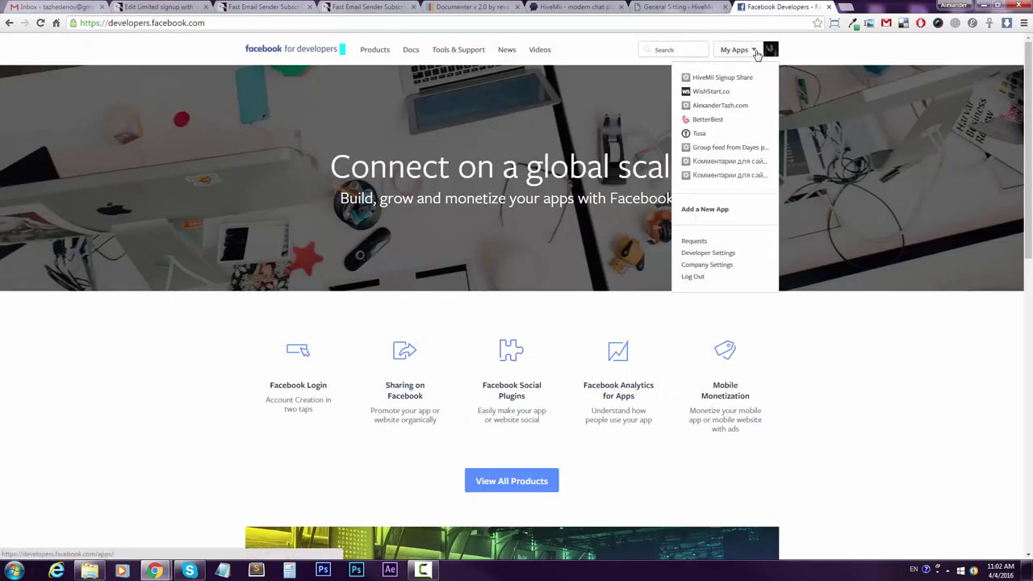
click(713, 212)
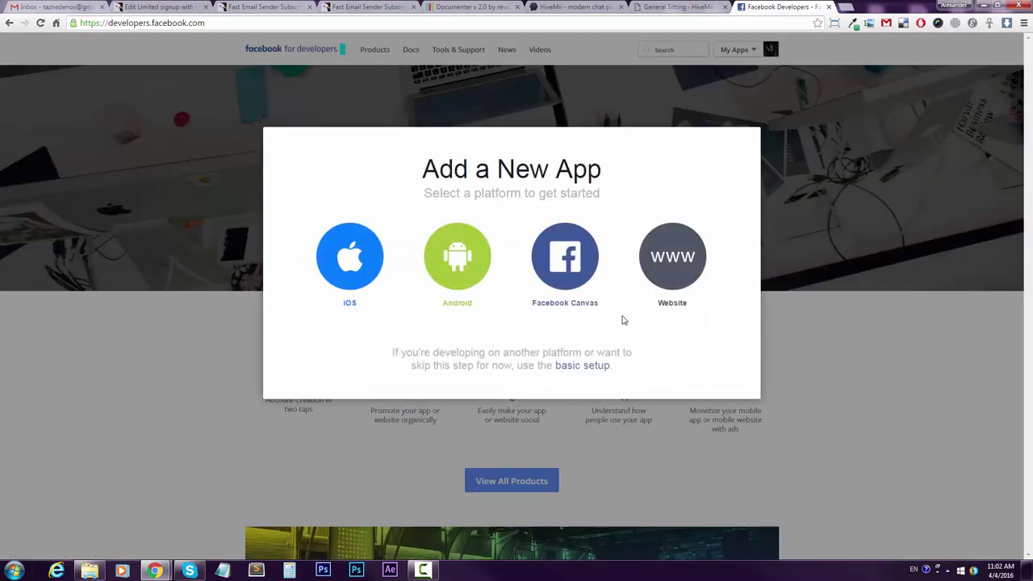
click(682, 265)
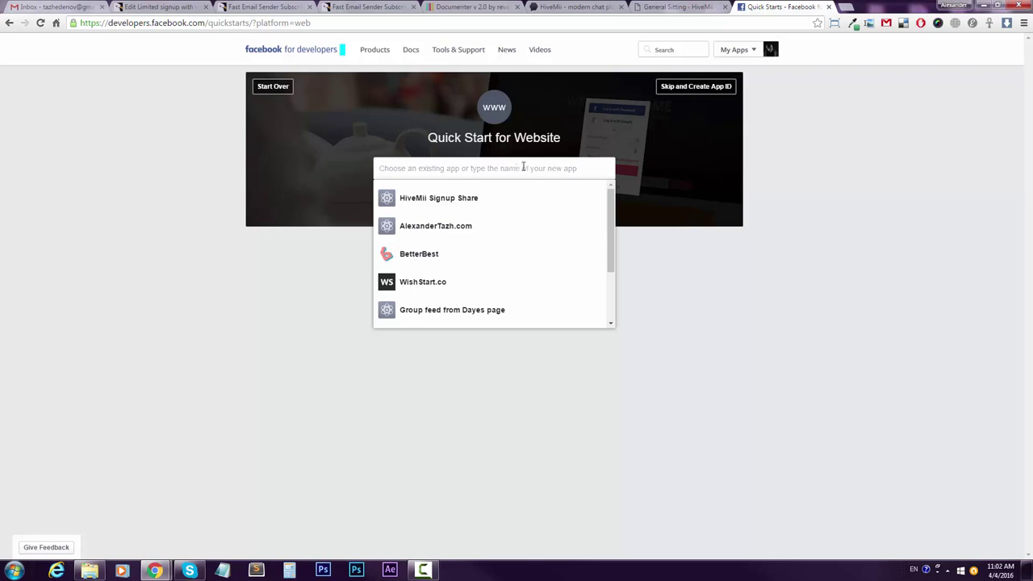
text(TestApp)
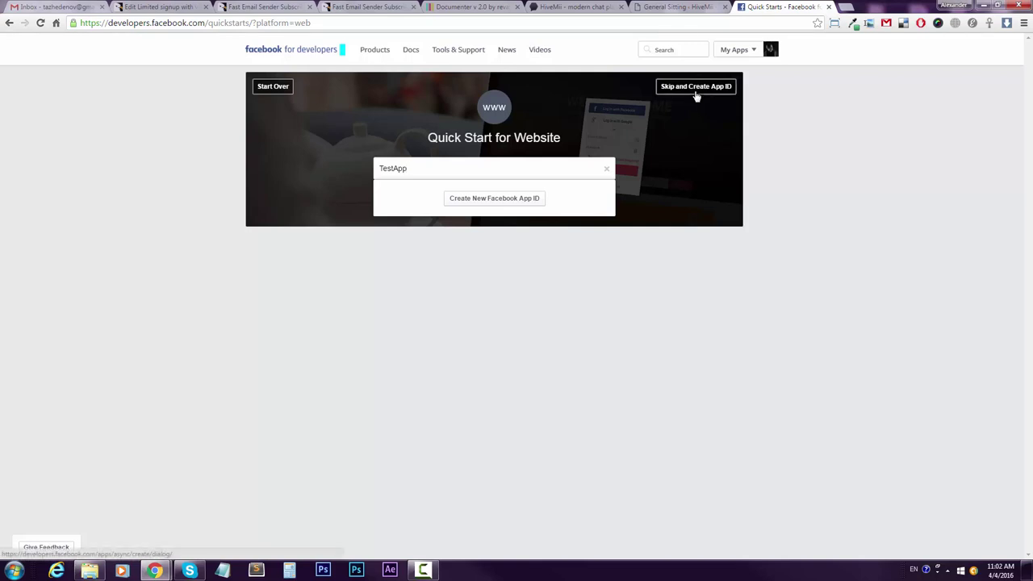
click(694, 88)
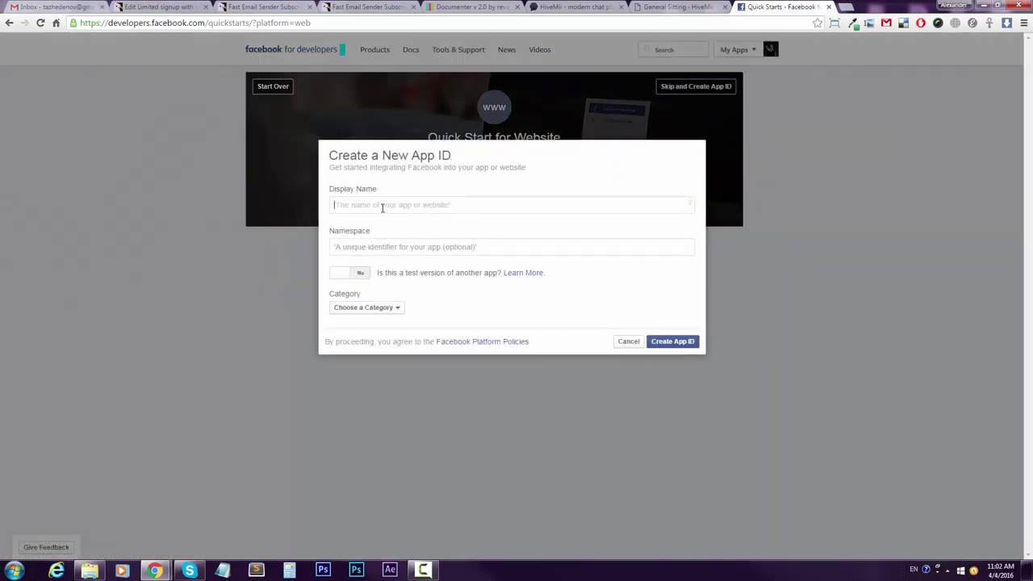
Step: Create the TestApp app ID in the Business category and pass the photo security check
text(TestApp)
click(397, 310)
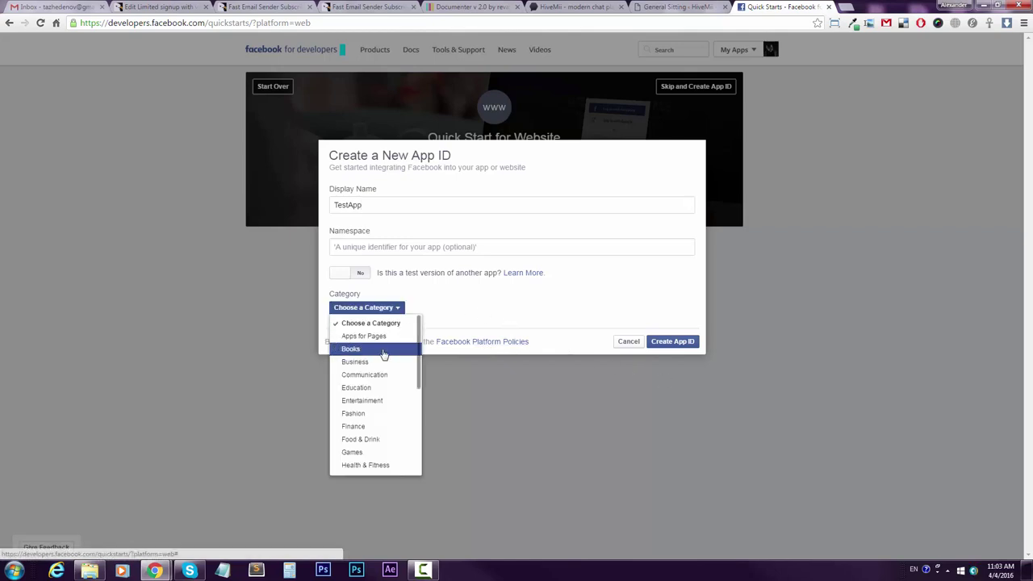
click(387, 362)
click(691, 342)
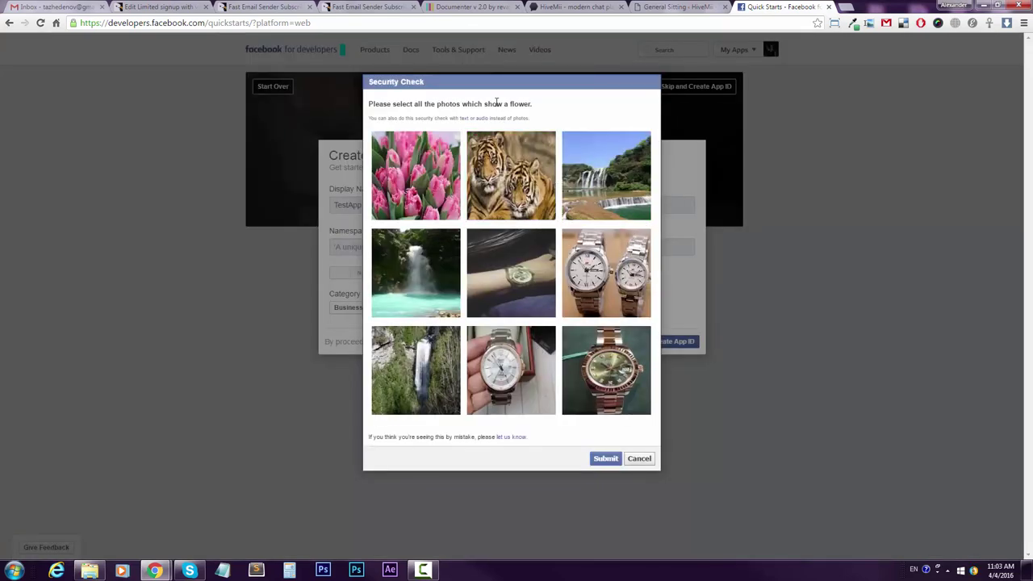
click(406, 167)
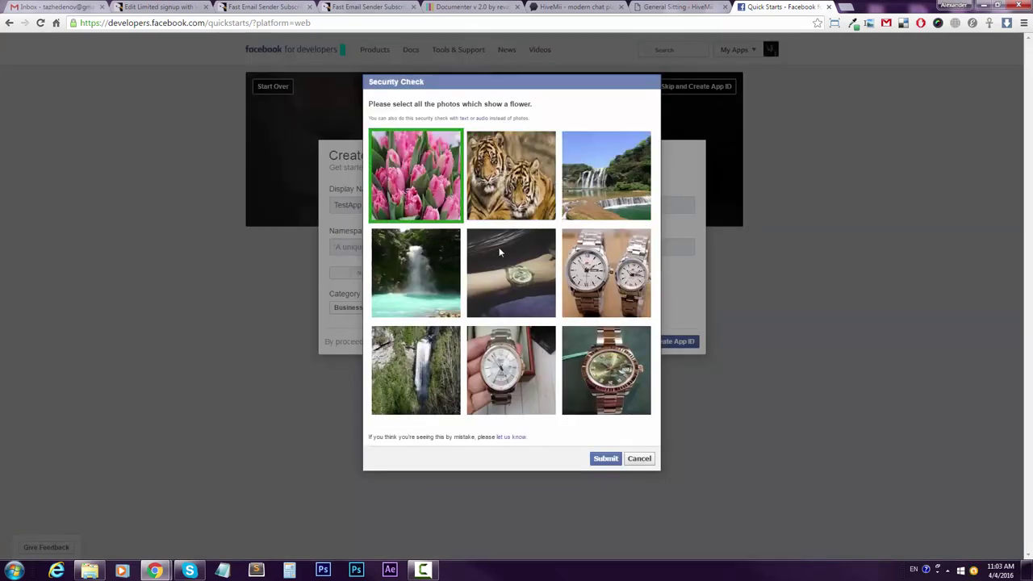
key(Return)
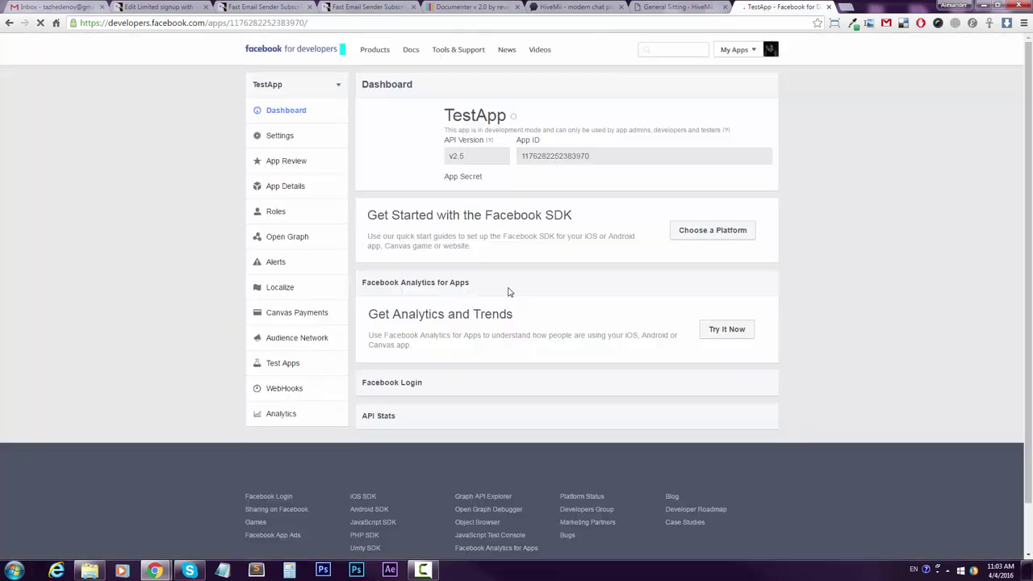
double_click(556, 157)
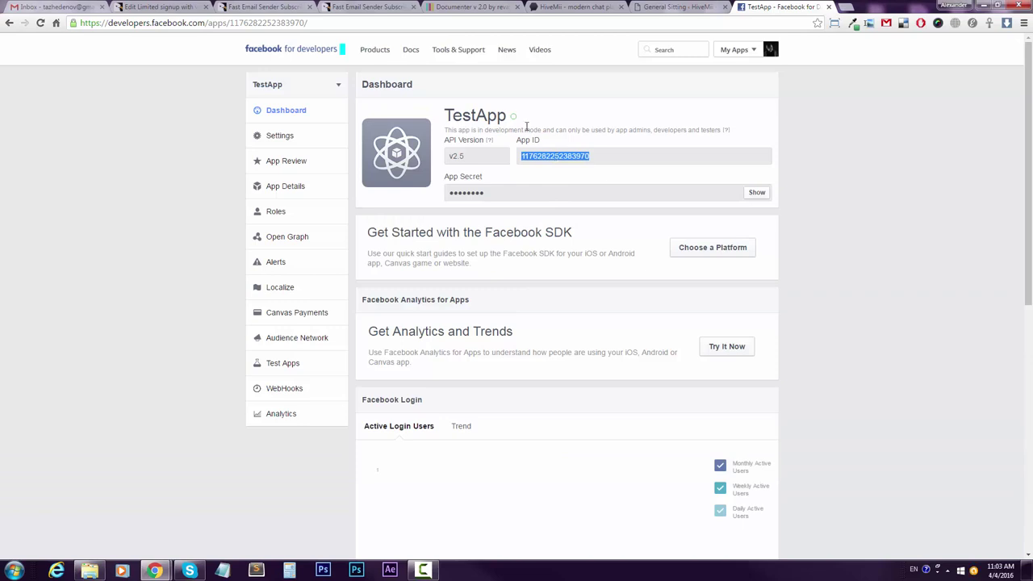
mouse_move(514, 117)
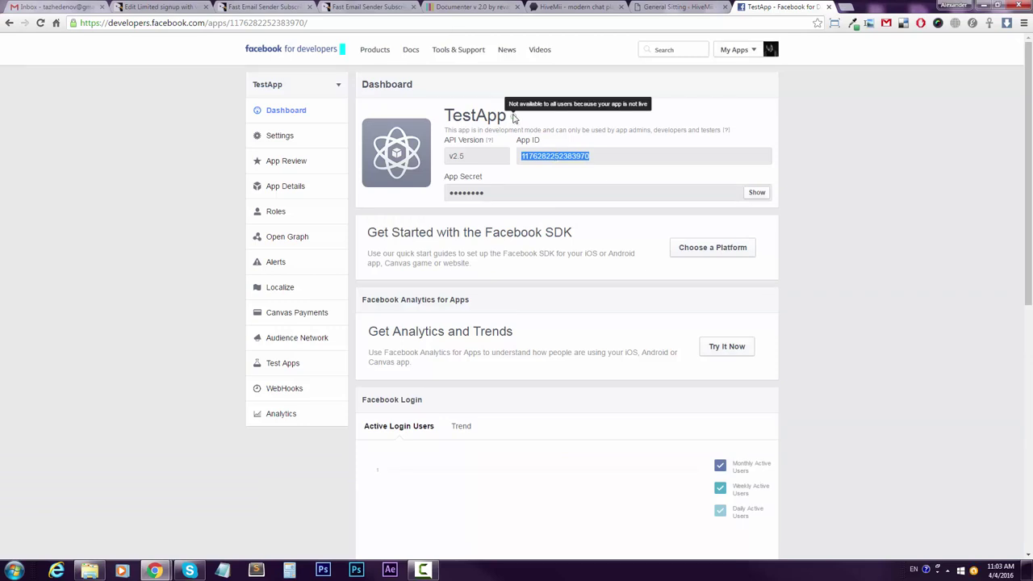
click(279, 135)
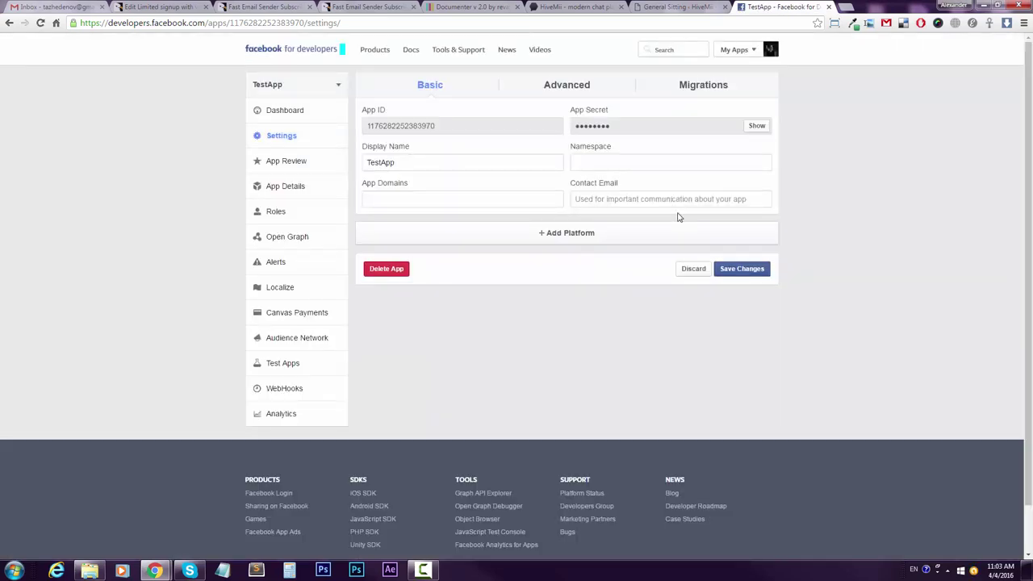
click(769, 52)
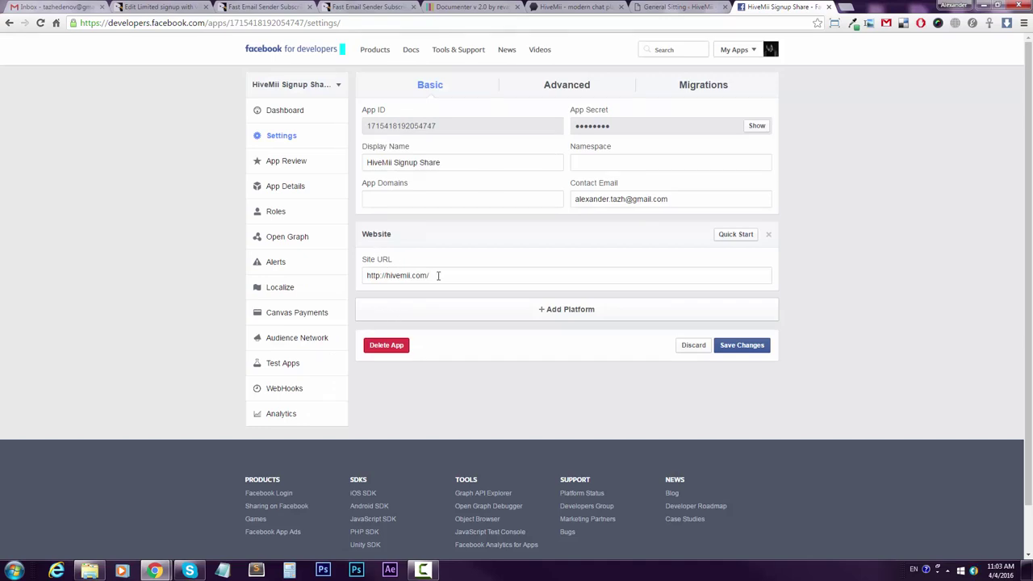
drag(438, 275, 356, 278)
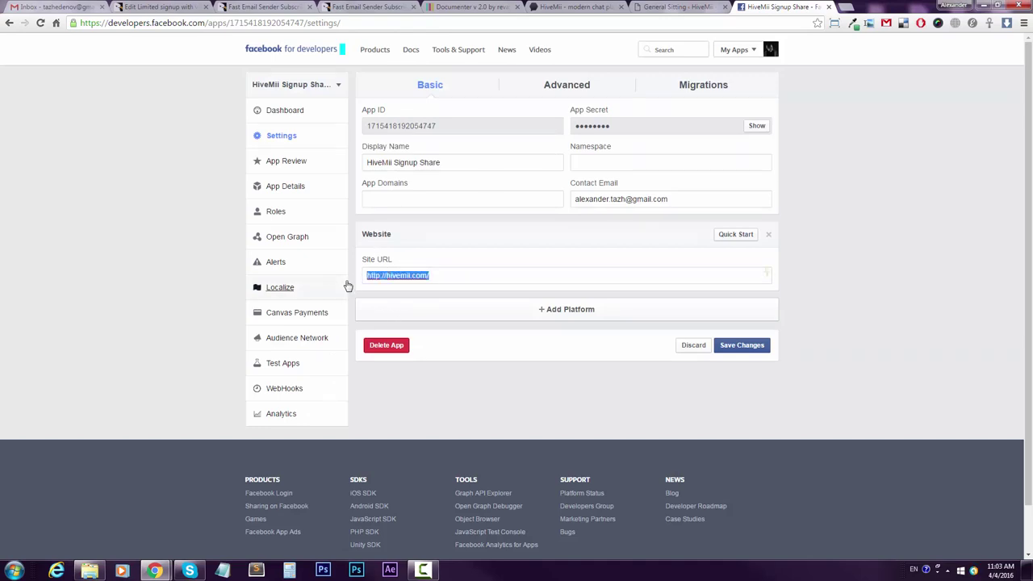
Step: Review HiveMii Signup Share's review status and its basic settings contact e-mail
click(287, 161)
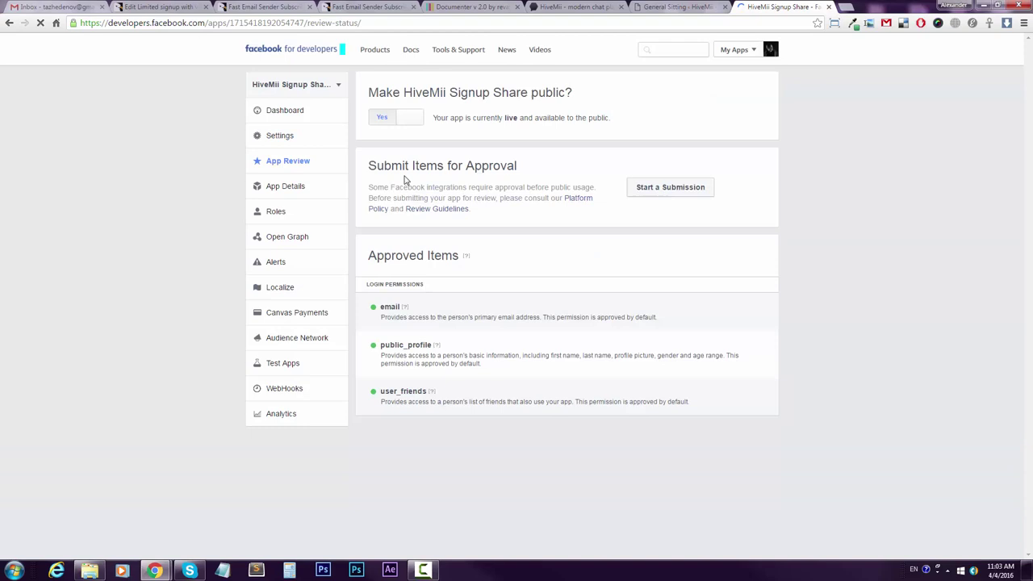
click(285, 135)
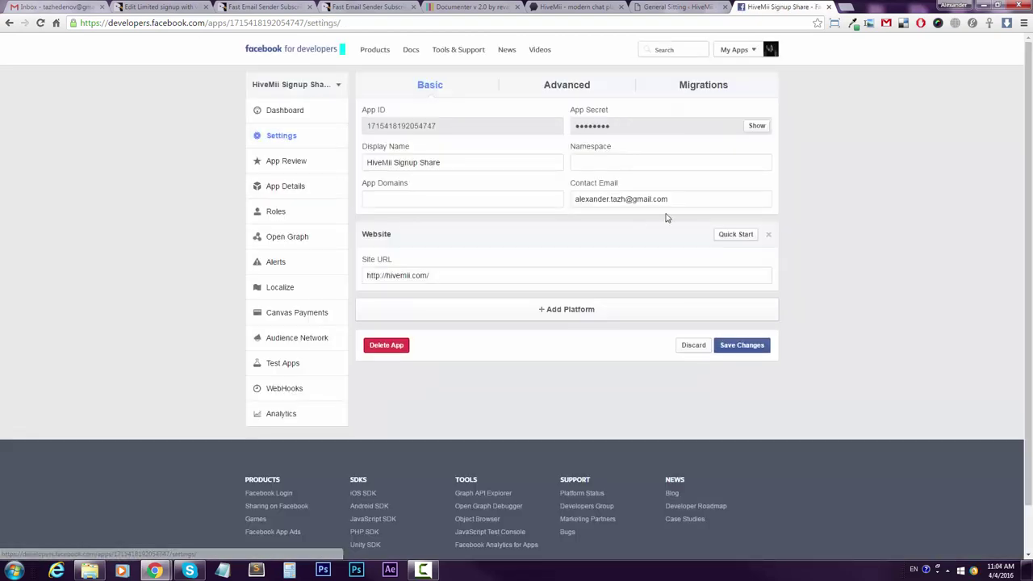
drag(668, 199, 538, 199)
click(711, 201)
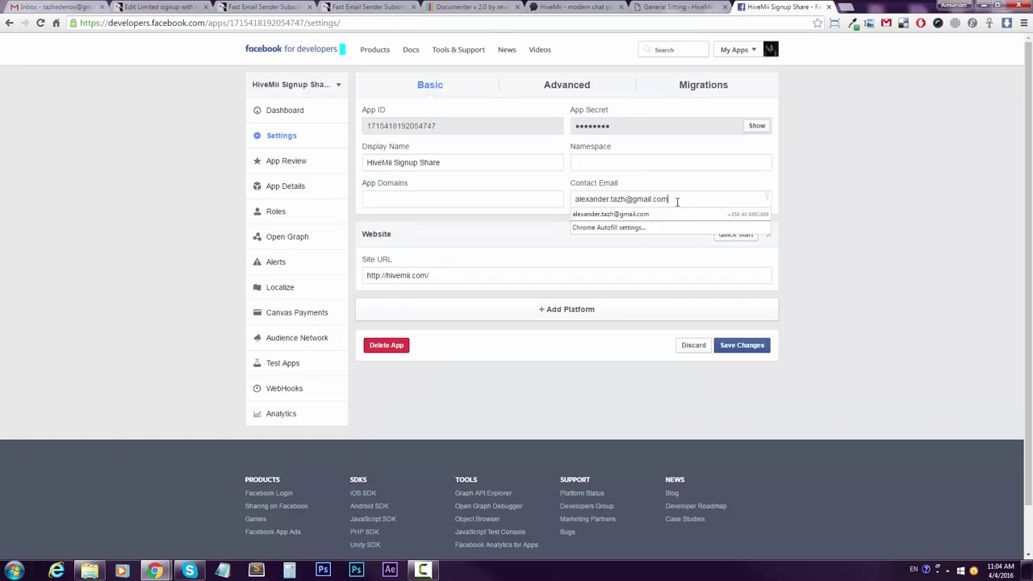
Step: Check the app details, review status and dashboard App ID, then return to the HiveMii signup page
click(290, 185)
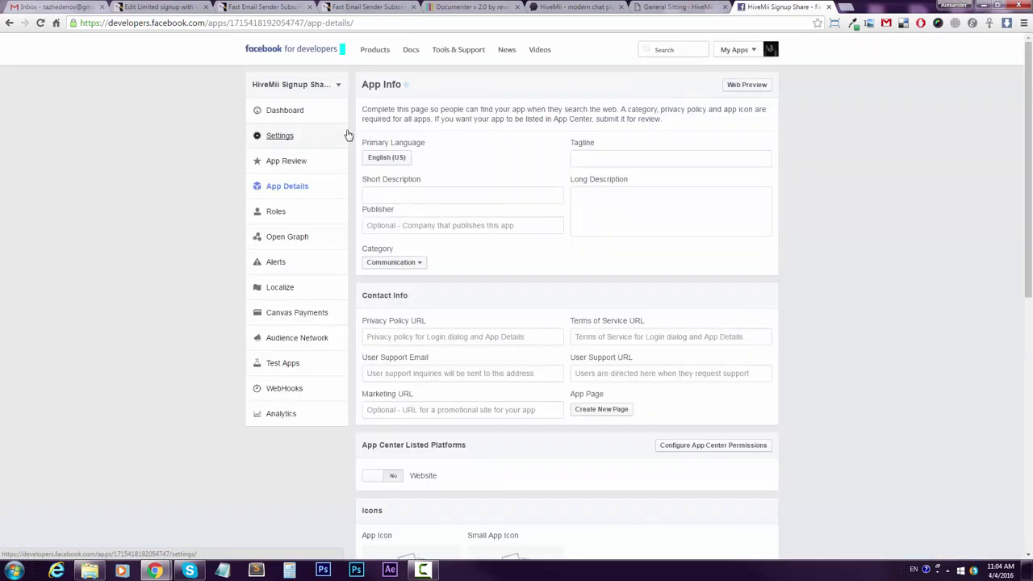
click(287, 160)
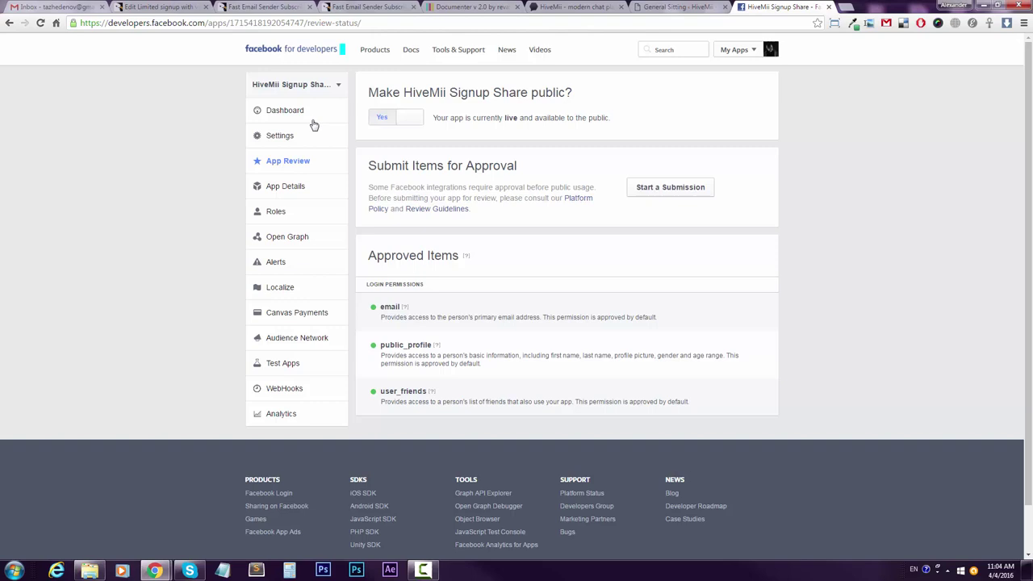
click(283, 118)
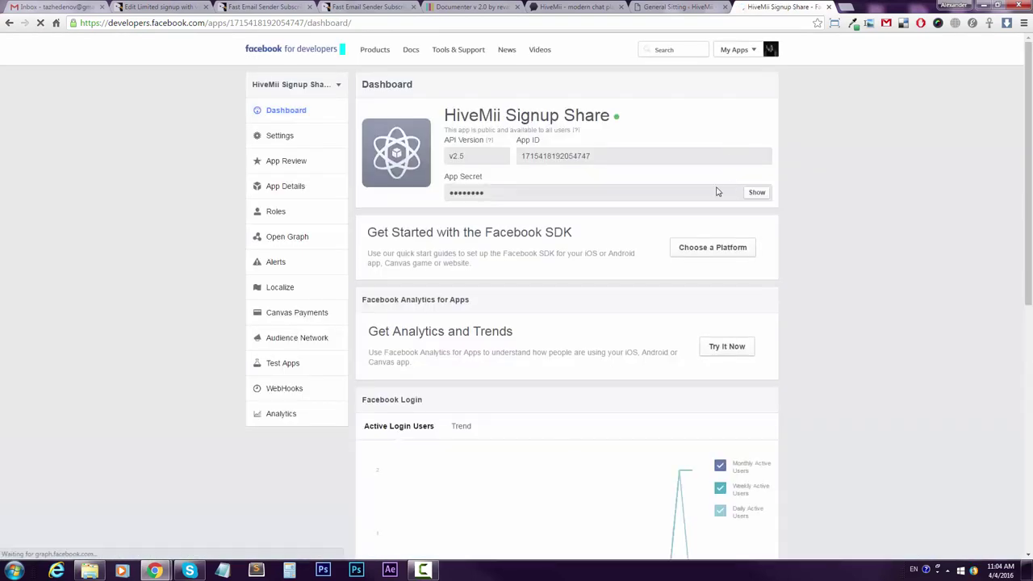
click(699, 155)
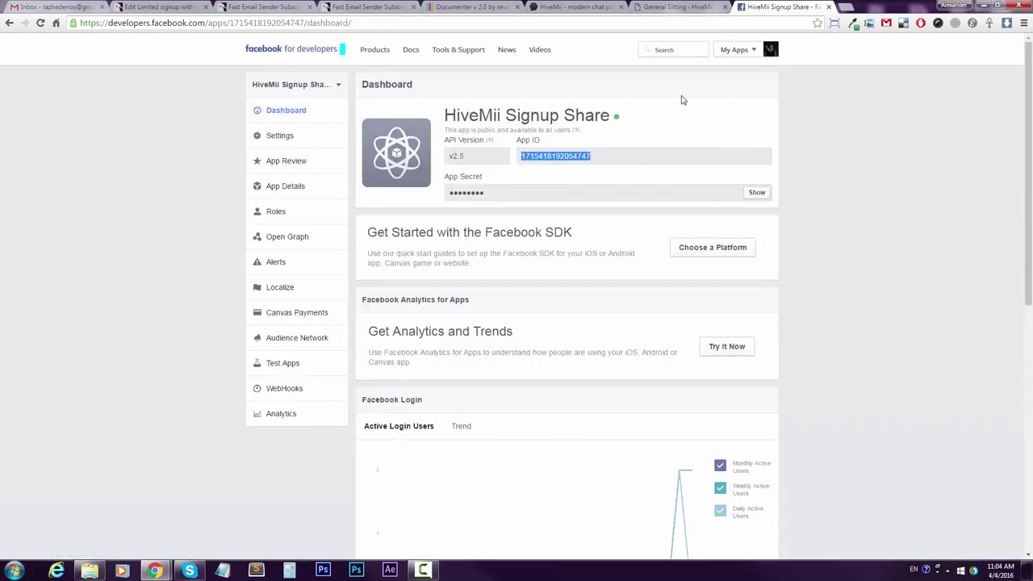
click(583, 10)
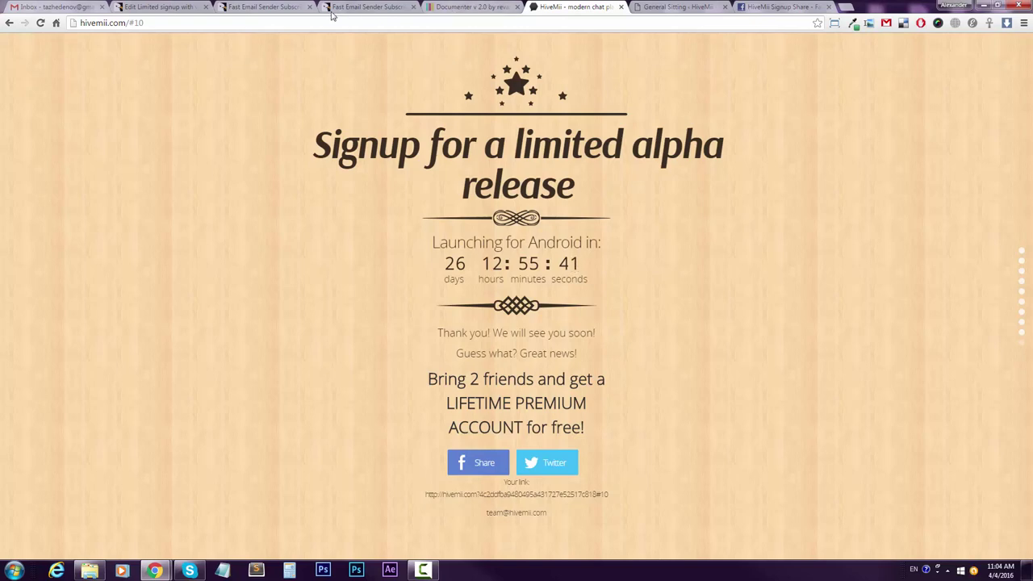
Step: In Limited Signup settings, verify the Facebook app id, share post text and sharing metadata example
click(648, 9)
double_click(282, 449)
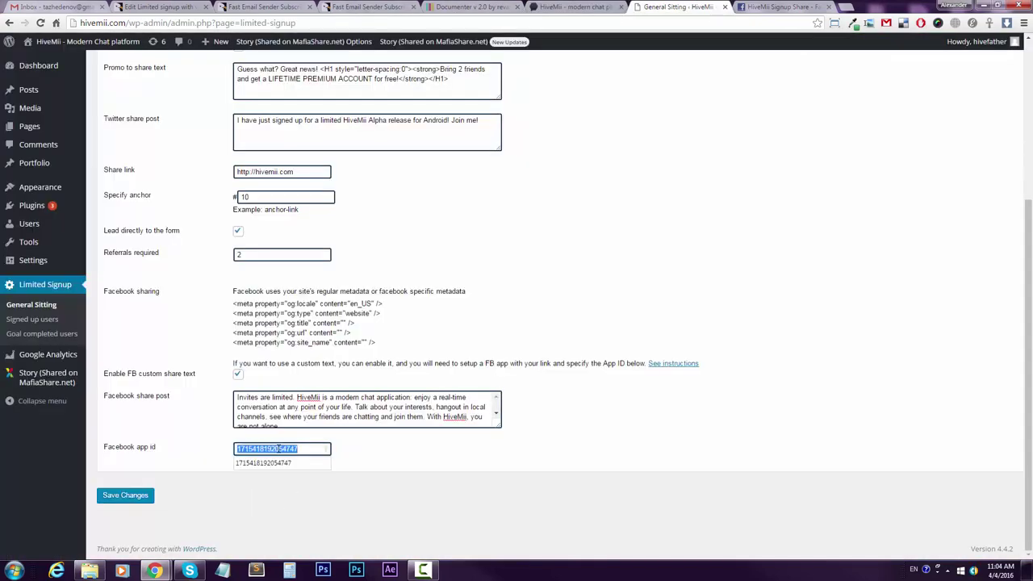
click(386, 403)
key(ctrl+a)
click(630, 412)
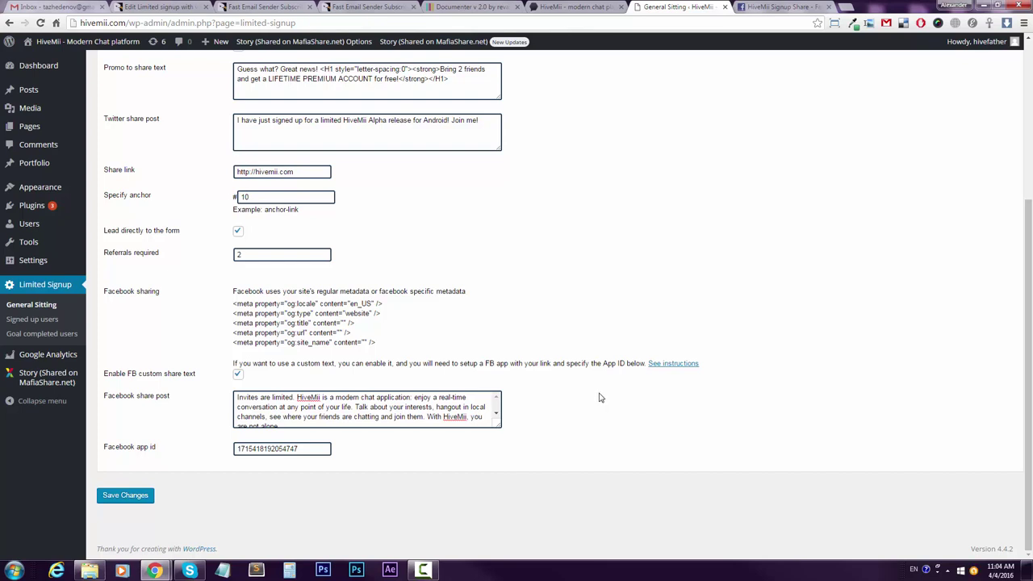
mouse_move(376, 343)
mouse_down()
mouse_move(219, 297)
mouse_move(346, 321)
mouse_move(390, 345)
mouse_up()
click(390, 345)
Step: Scrape hivemii.com in Facebook's Object Debugger in a new tab, then close that tab
key(ctrl+t)
text(deb)
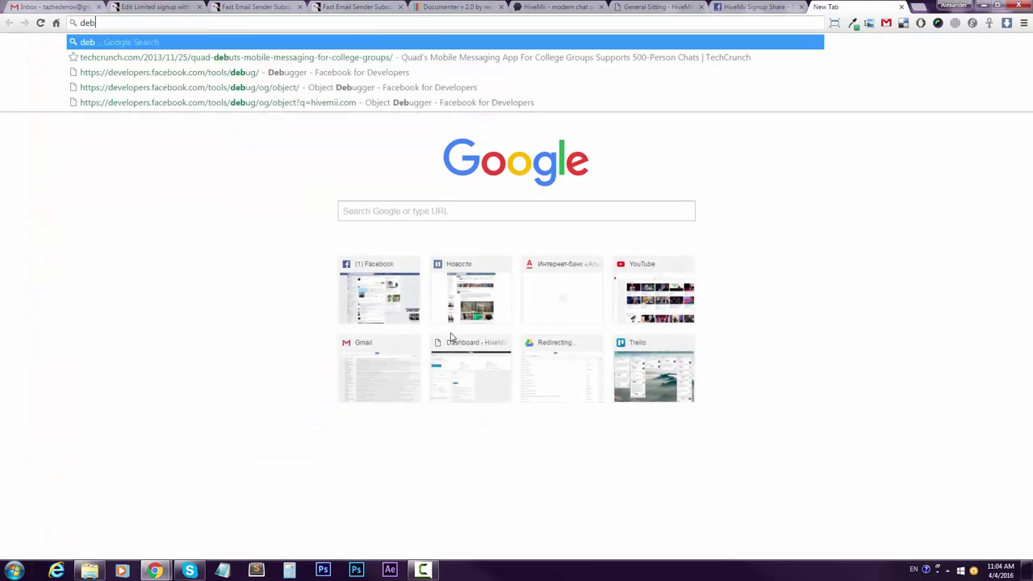
text(ug)
key(Down)
key(Return)
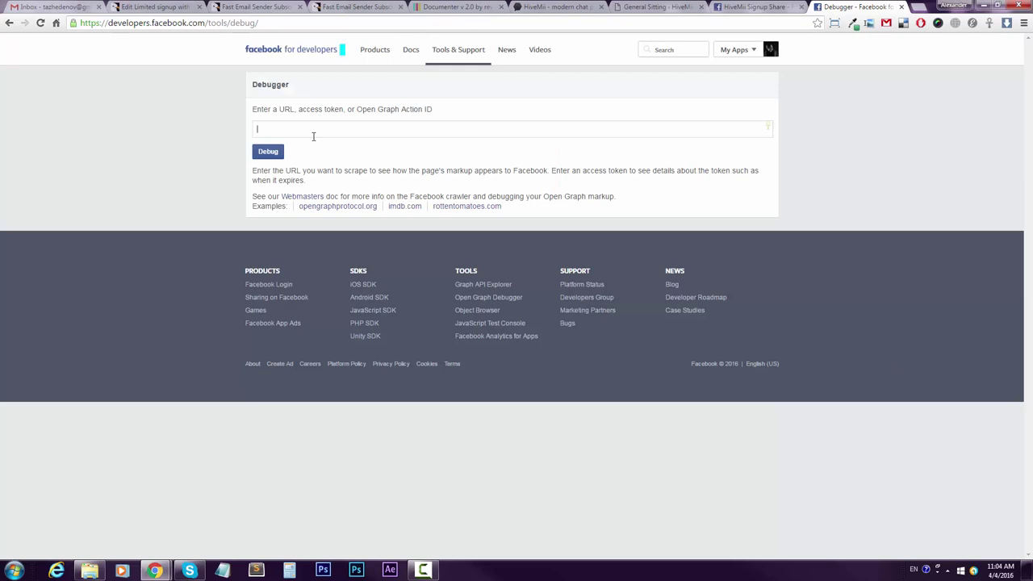
text(hivemii)
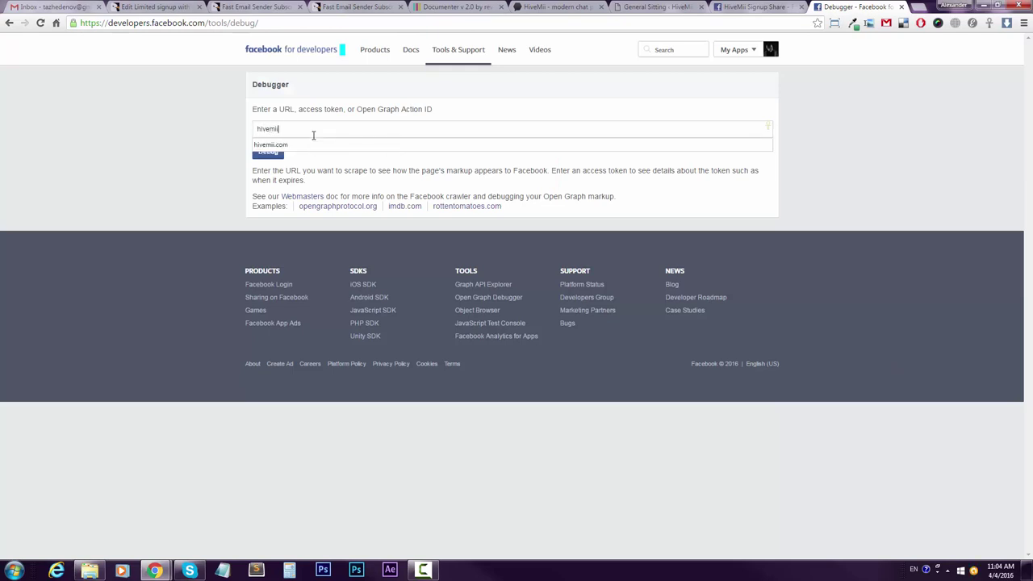
text(.com)
click(236, 129)
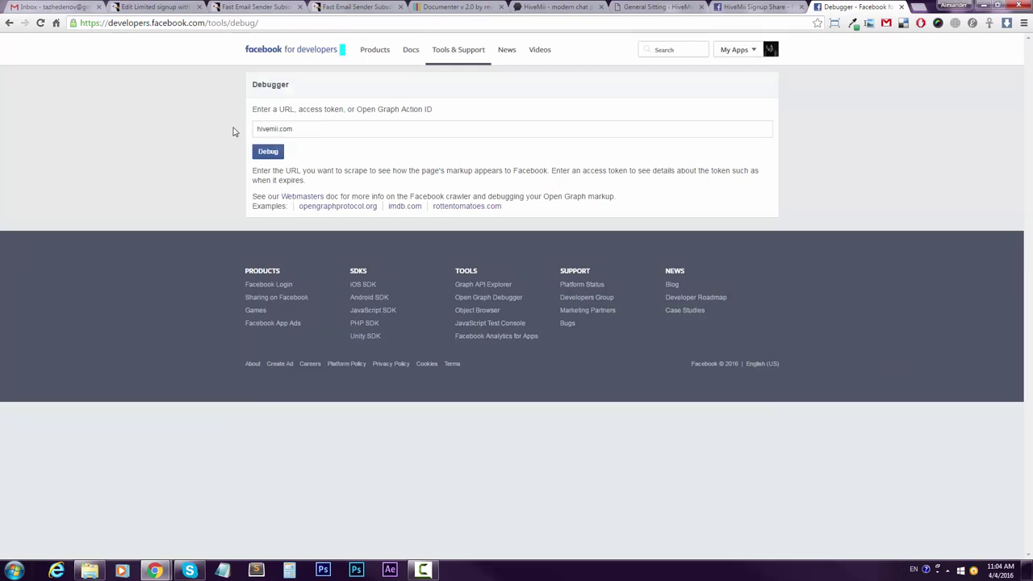
click(267, 151)
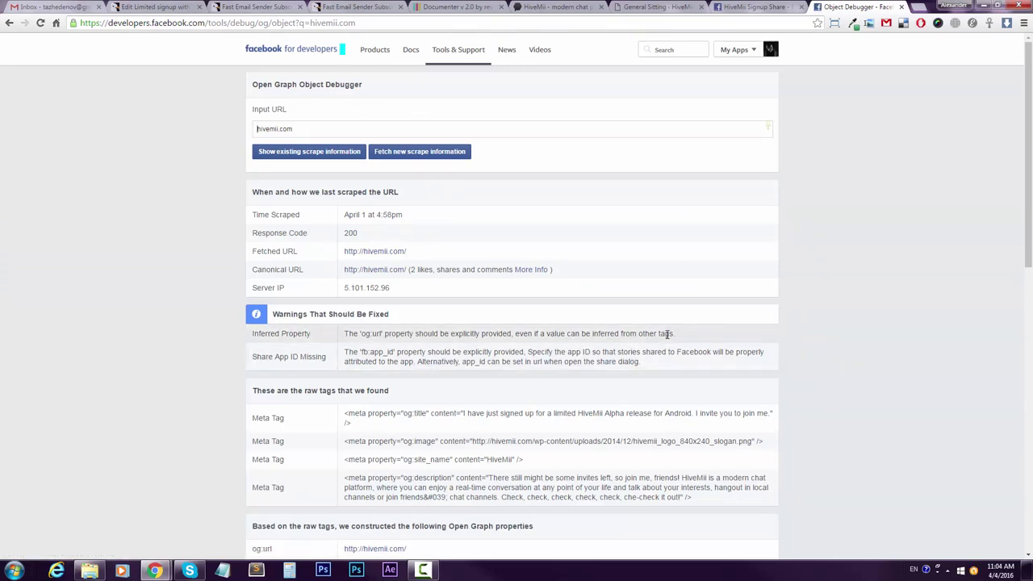
click(902, 6)
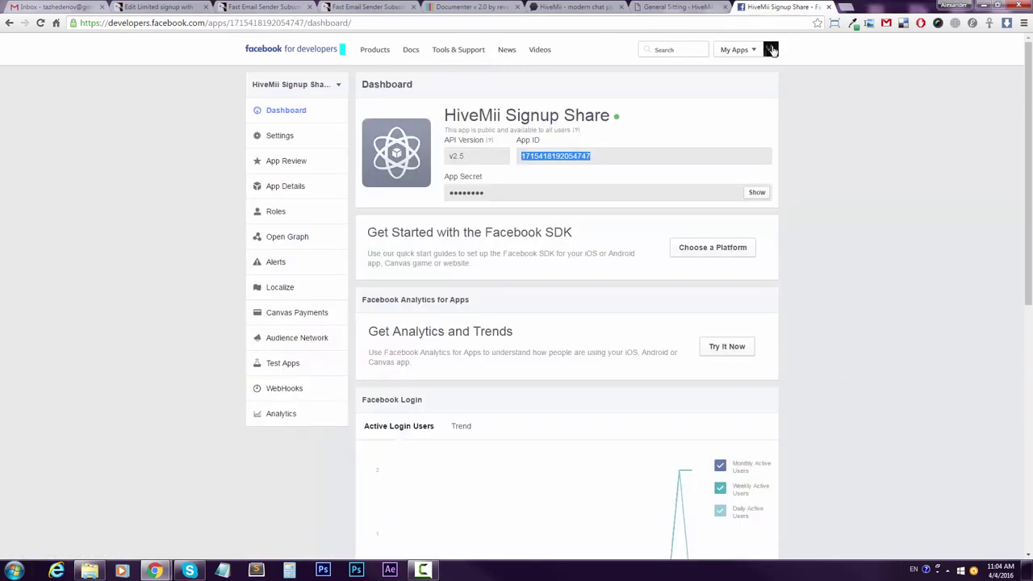